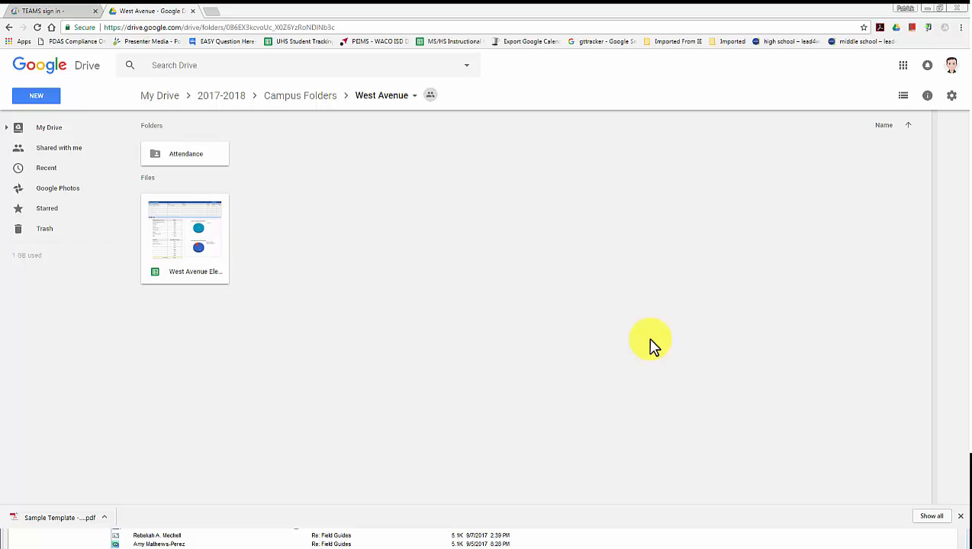
Open the Attendance folder and select the West Avenue | Daily Attendance (TEAMS) spreadsheet.
double_click(200, 153)
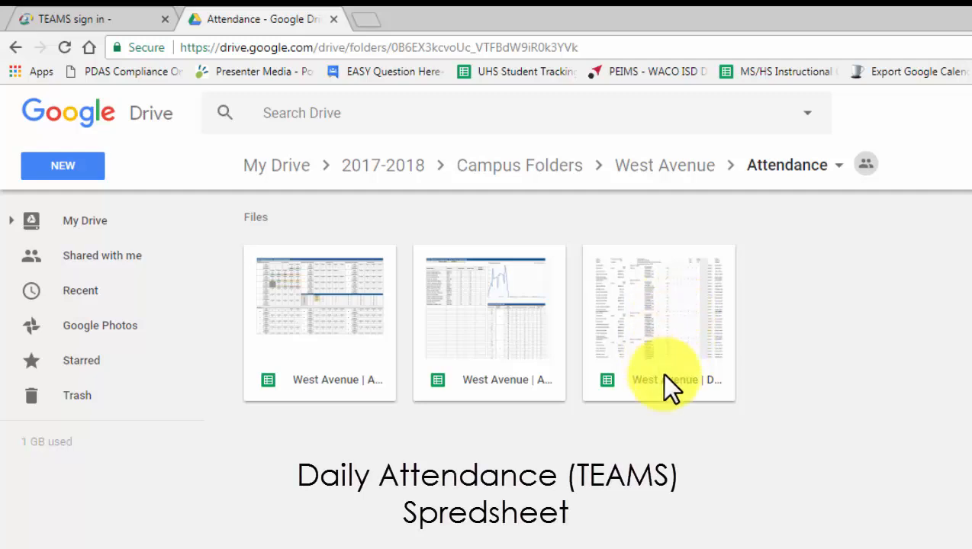
click(700, 377)
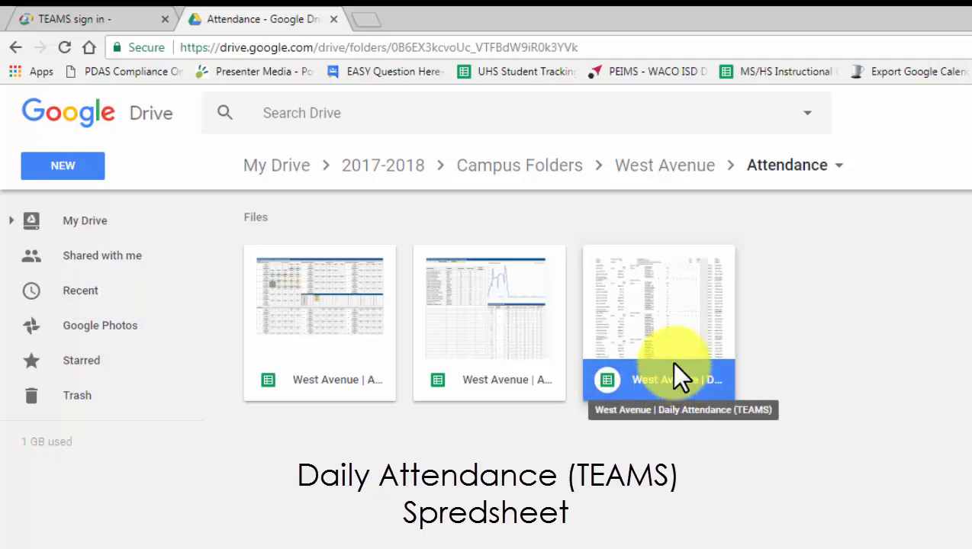
Open the Daily Attendance (TEAMS) spreadsheet and shade the report columns from A light beige.
double_click(671, 358)
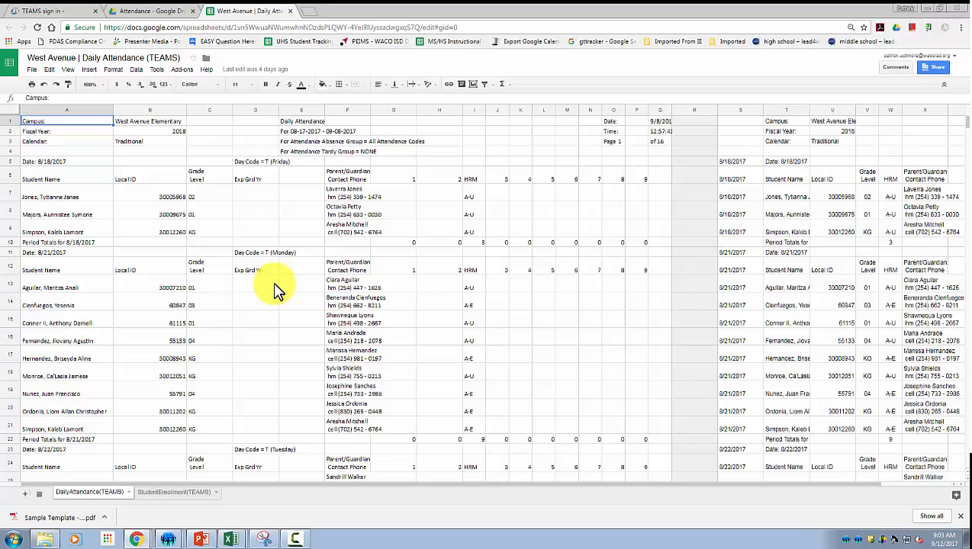
drag(74, 109, 657, 103)
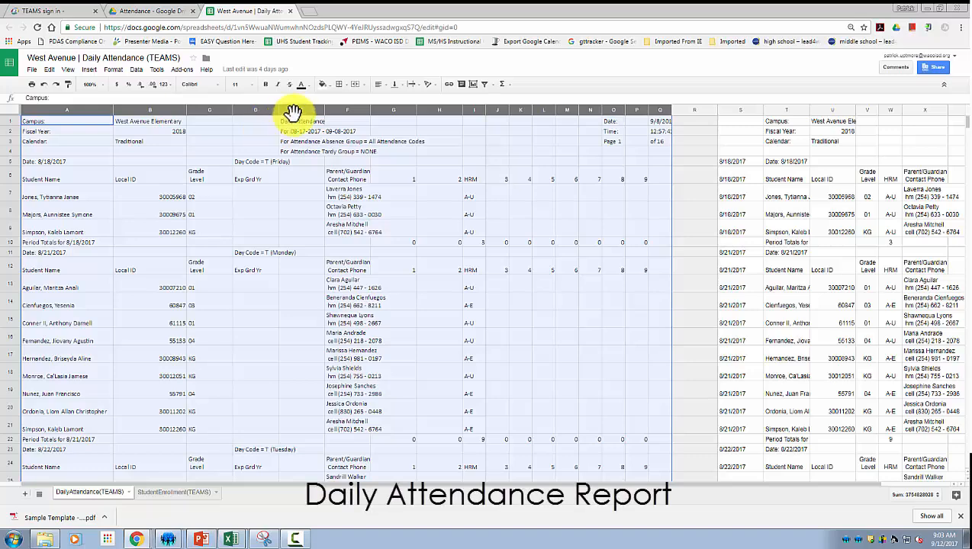
click(324, 84)
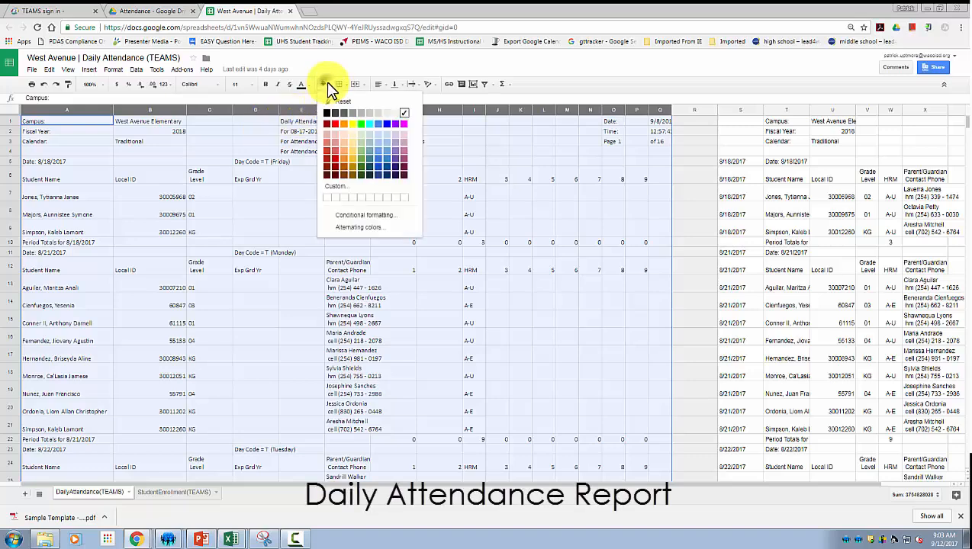
click(344, 134)
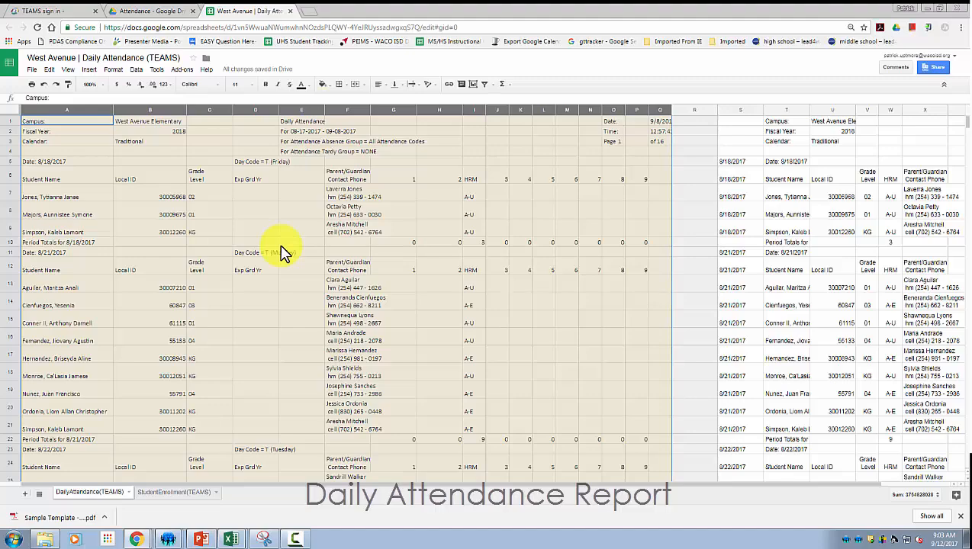
Jump to the bottom of the report and select the date-range totals row at A242.
click(111, 345)
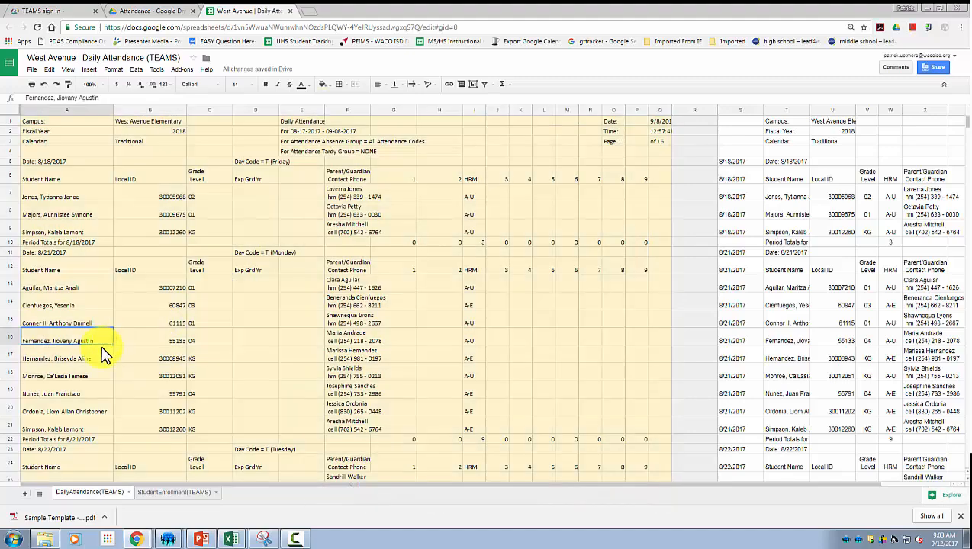
key(ctrl+Down)
scroll(104, 353, down, 5)
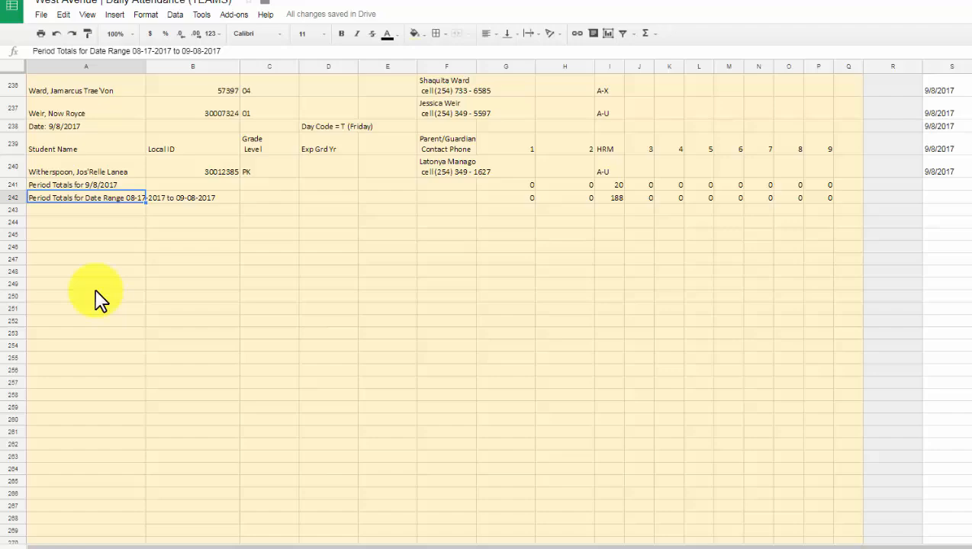
click(71, 310)
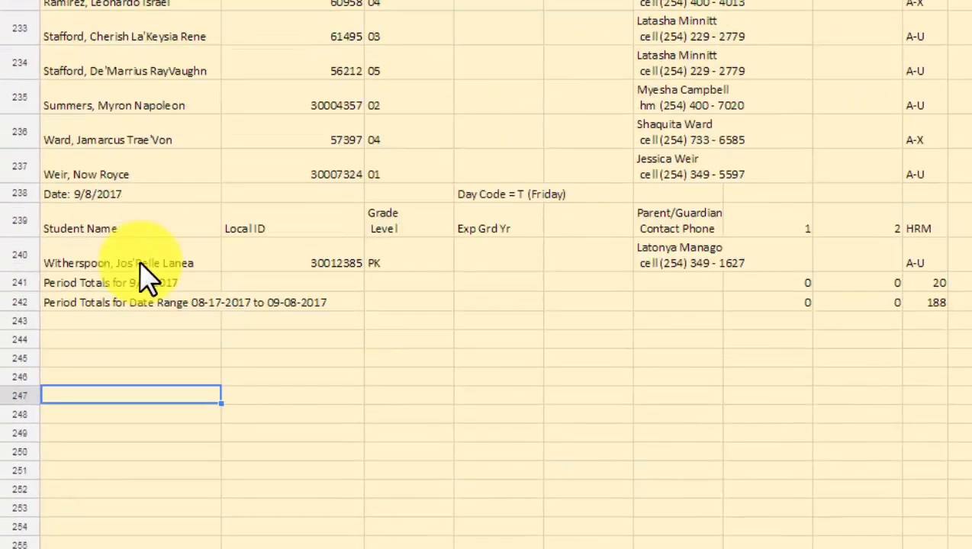
click(138, 174)
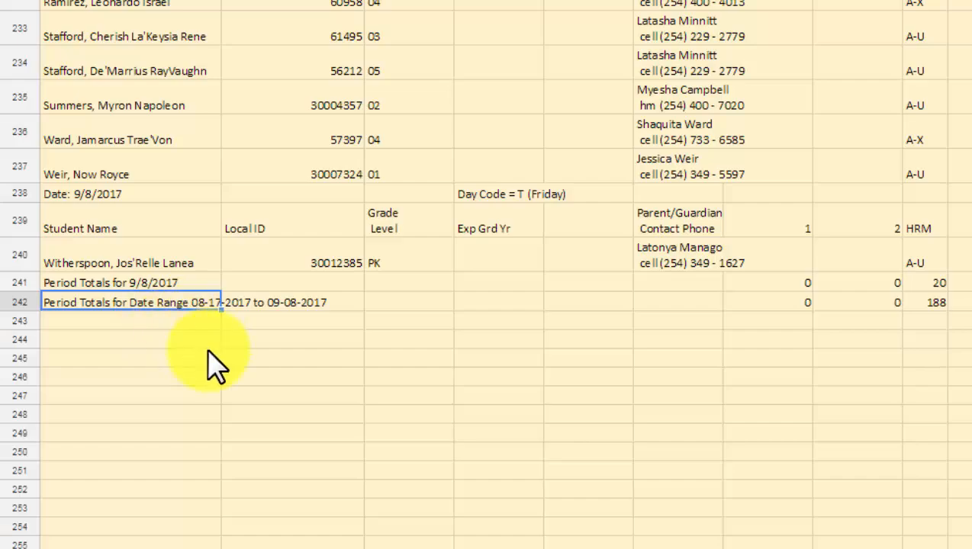
Sign back in to TEAMS with the user's username and password.
click(57, 11)
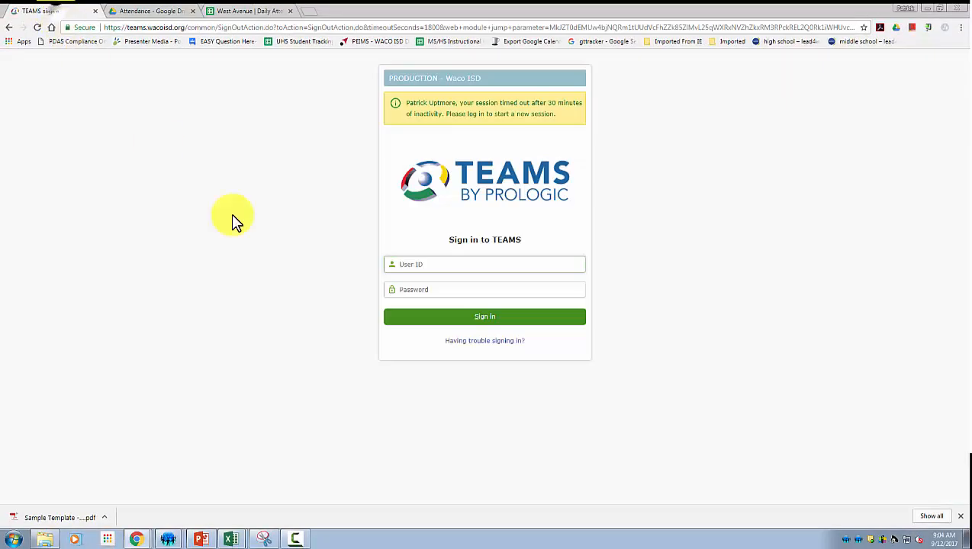
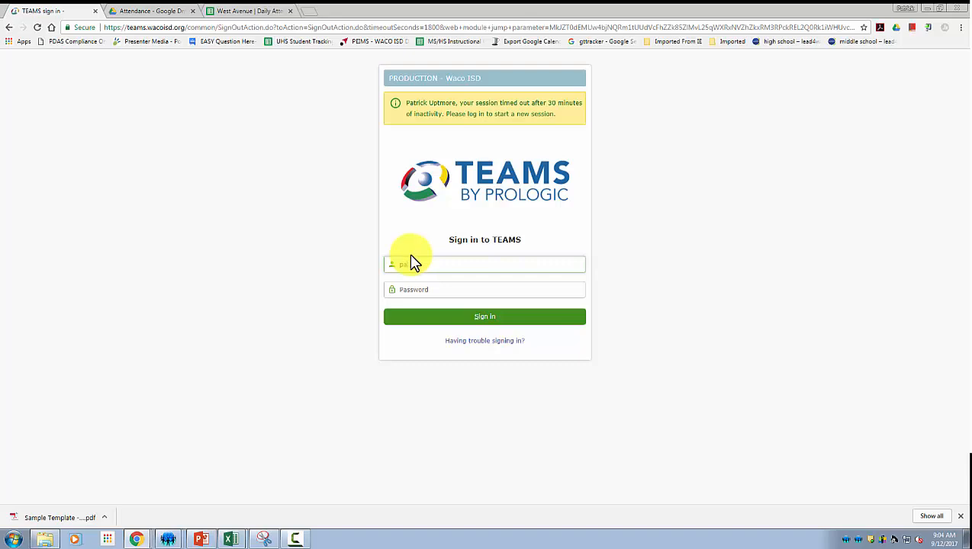
key(Tab)
text(•••••••)
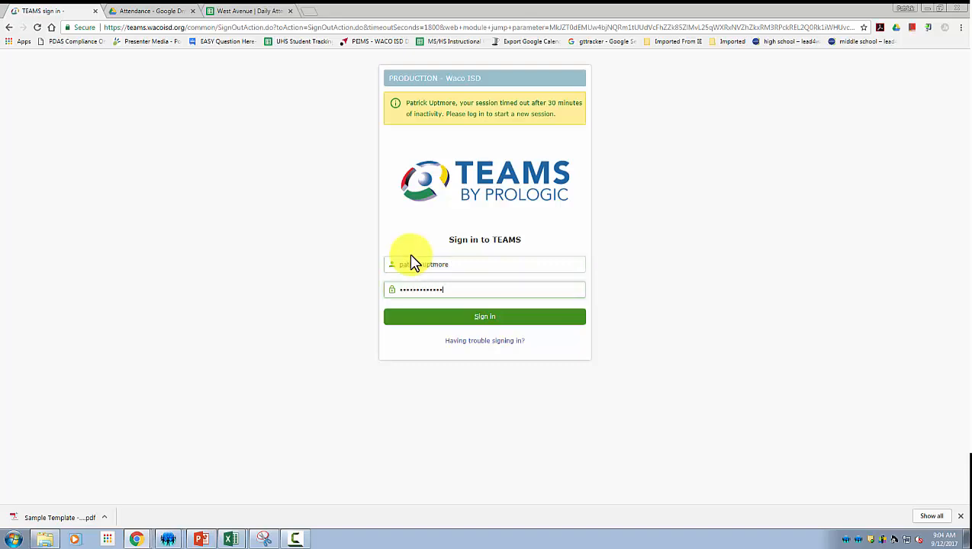
key(Return)
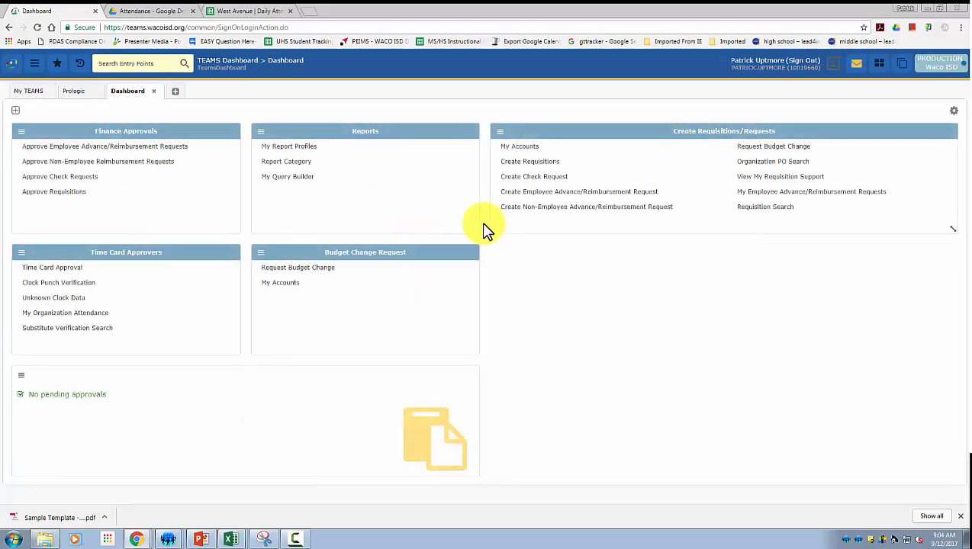
Open the Daily Attendance report form under My Report Profiles > Student > Attendance.
click(34, 92)
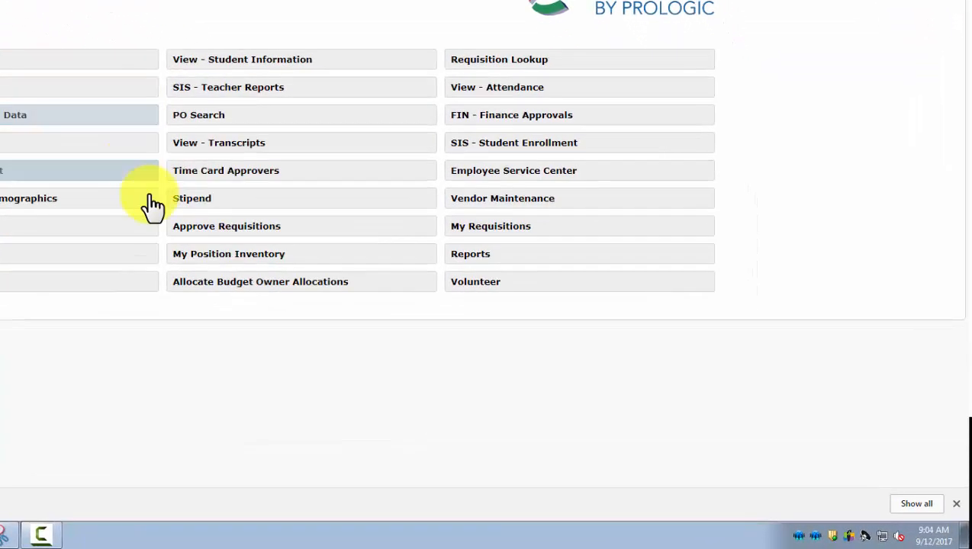
click(478, 255)
click(488, 274)
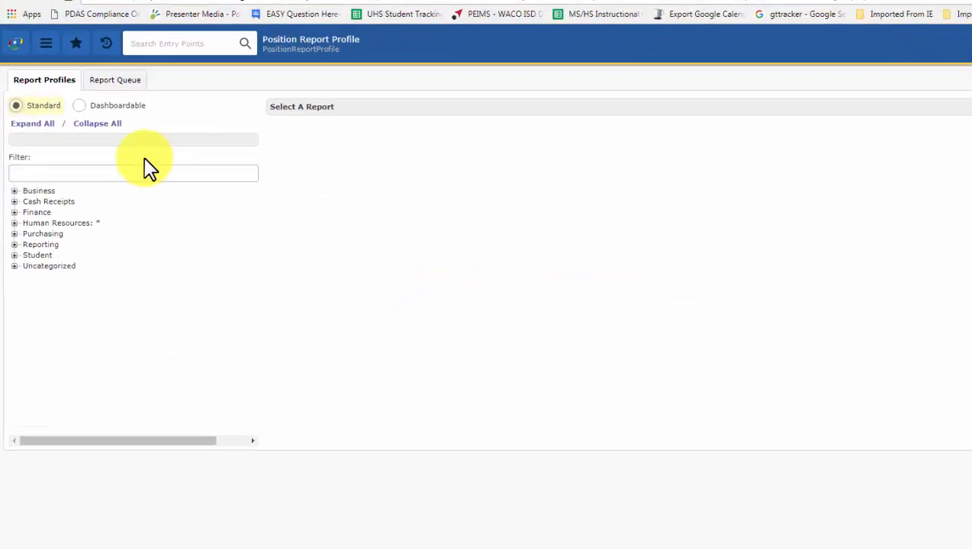
click(51, 310)
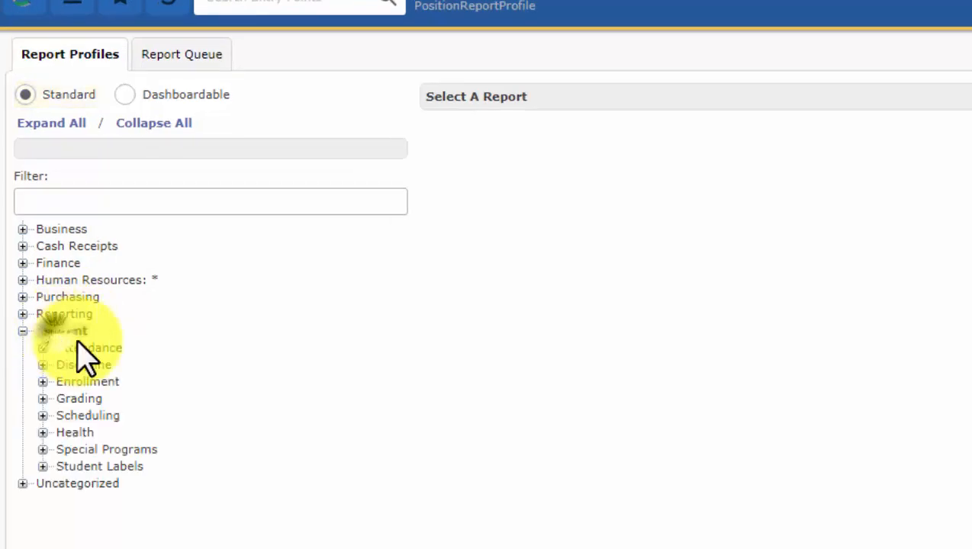
click(84, 347)
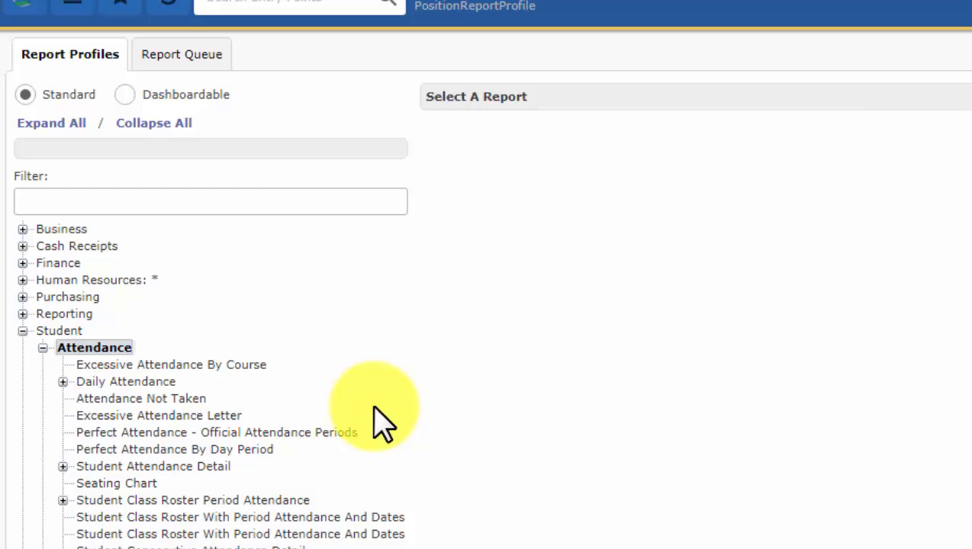
click(120, 384)
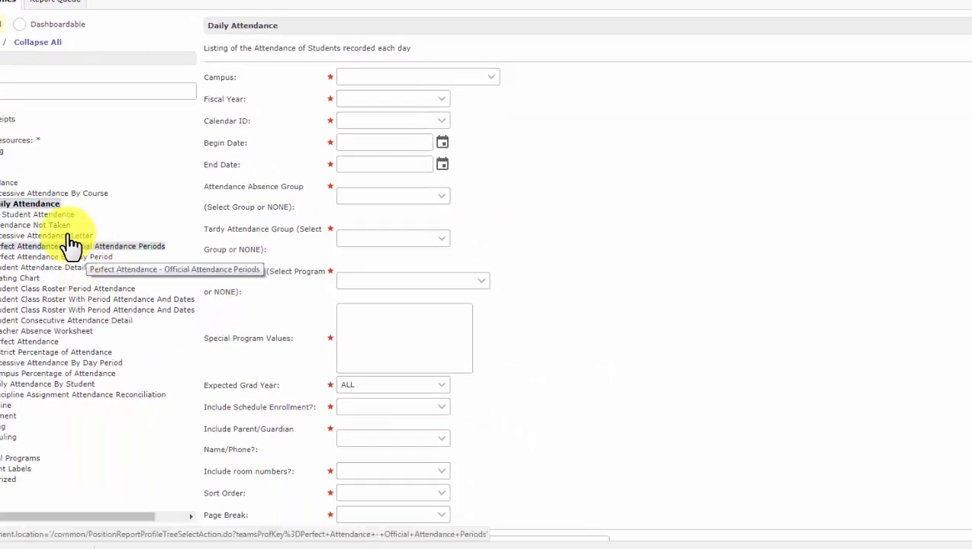
Load and save the Student Attendance profile: Kendrick Elementary, FY 2018, 08-17-2017 to 09-11-2017.
click(53, 216)
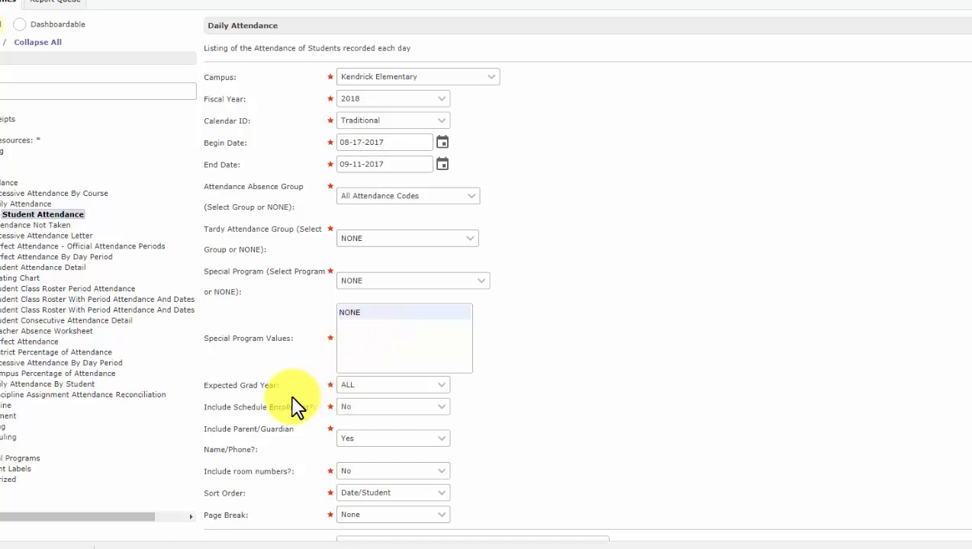
scroll(296, 408, down, 1)
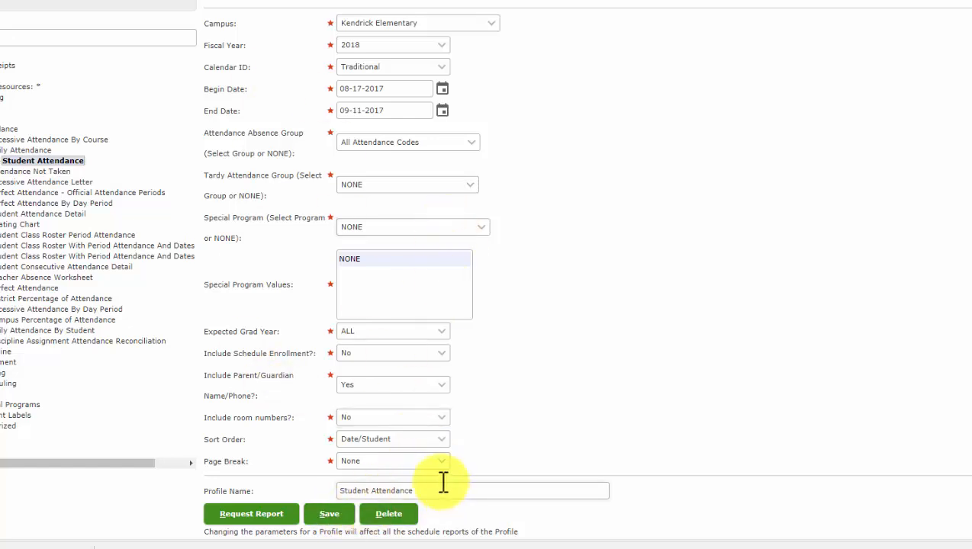
click(329, 521)
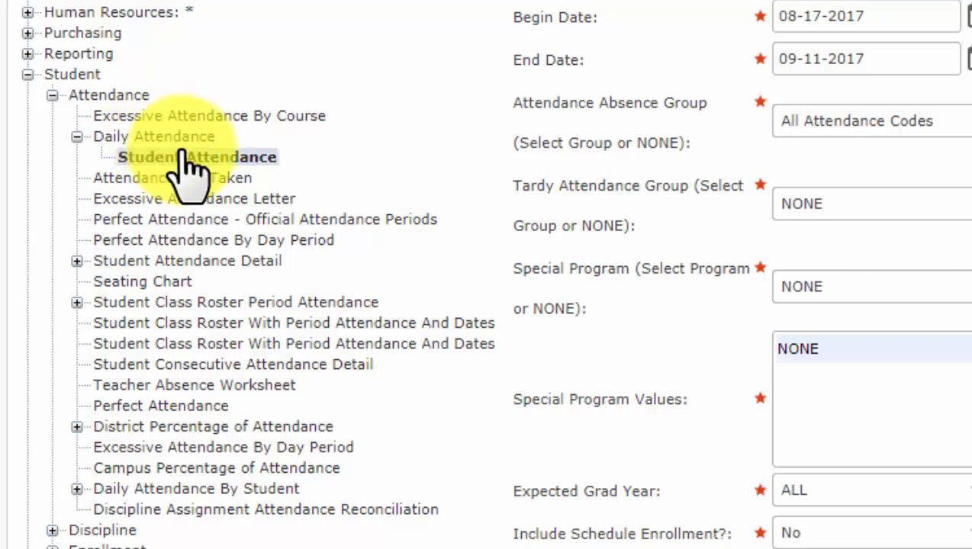
Reopen the Student Attendance profile and set its begin date to 09-11-2017.
click(52, 95)
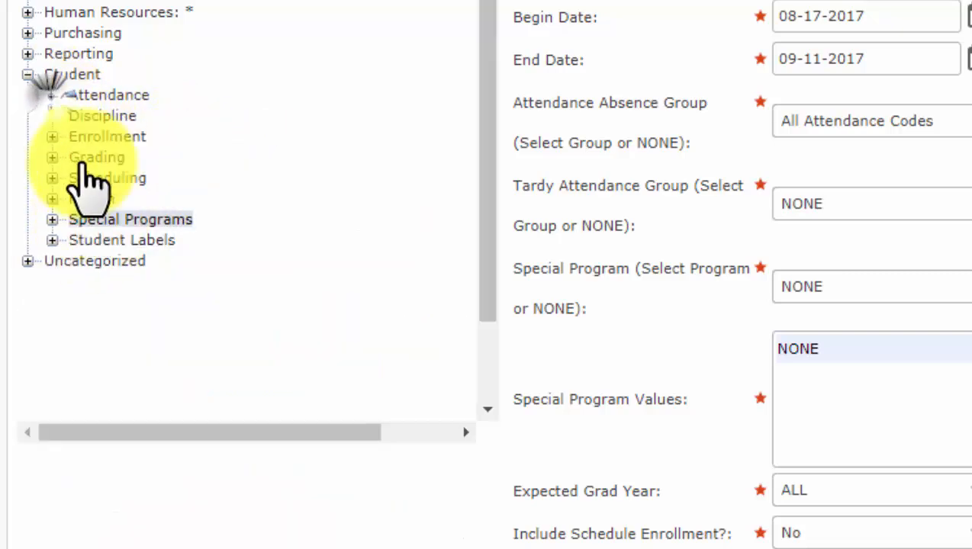
click(52, 95)
click(76, 136)
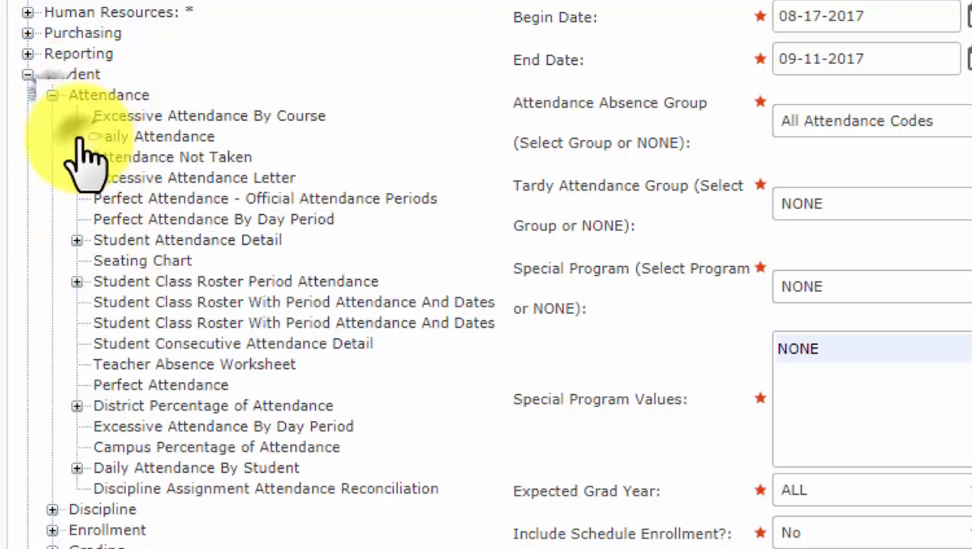
click(76, 136)
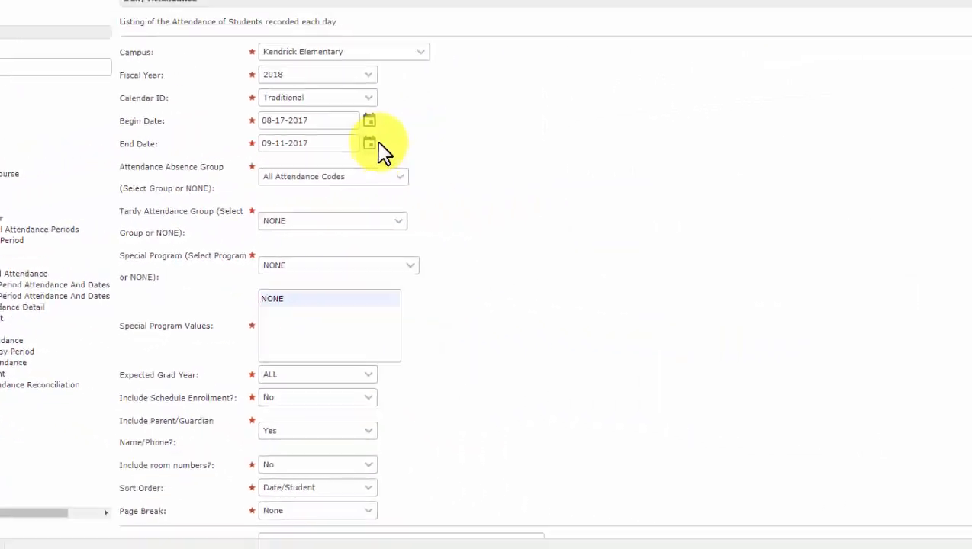
click(348, 123)
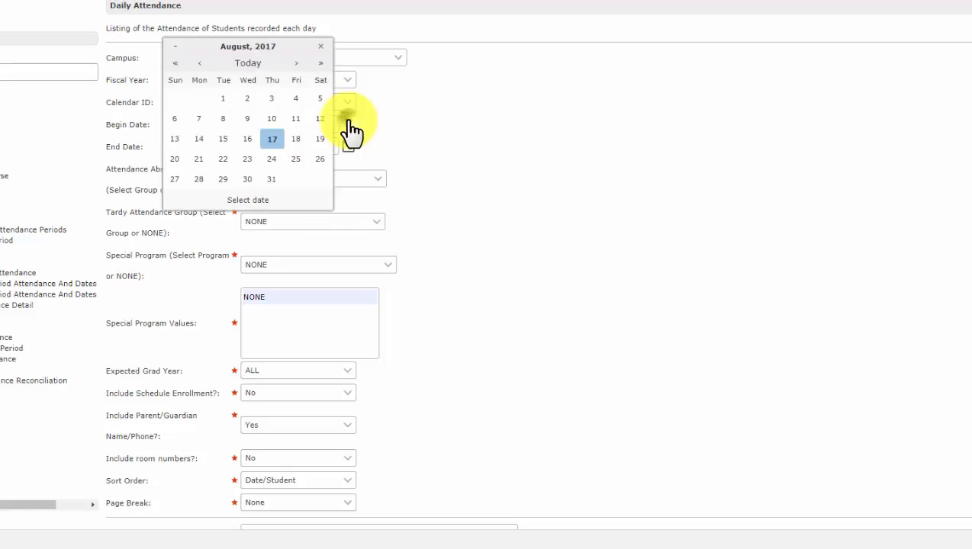
click(298, 64)
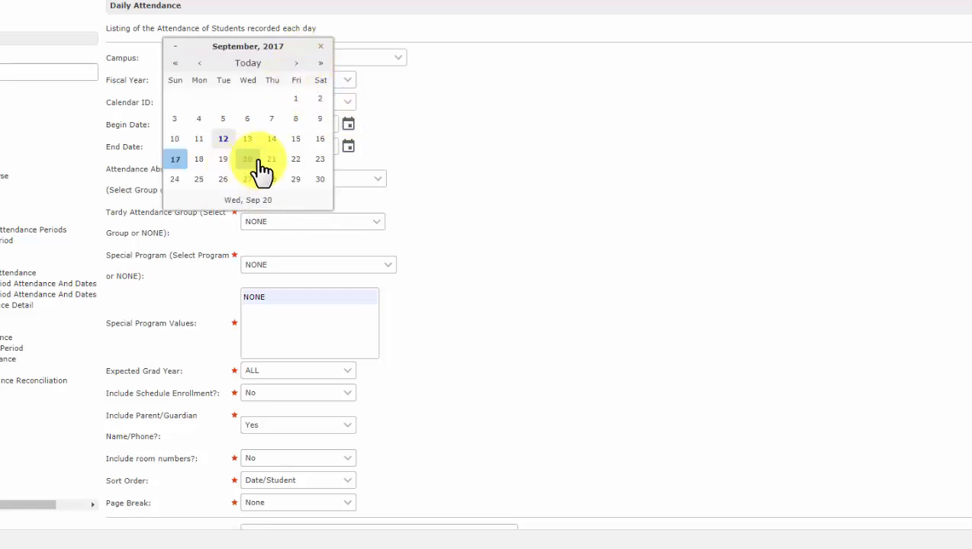
click(199, 139)
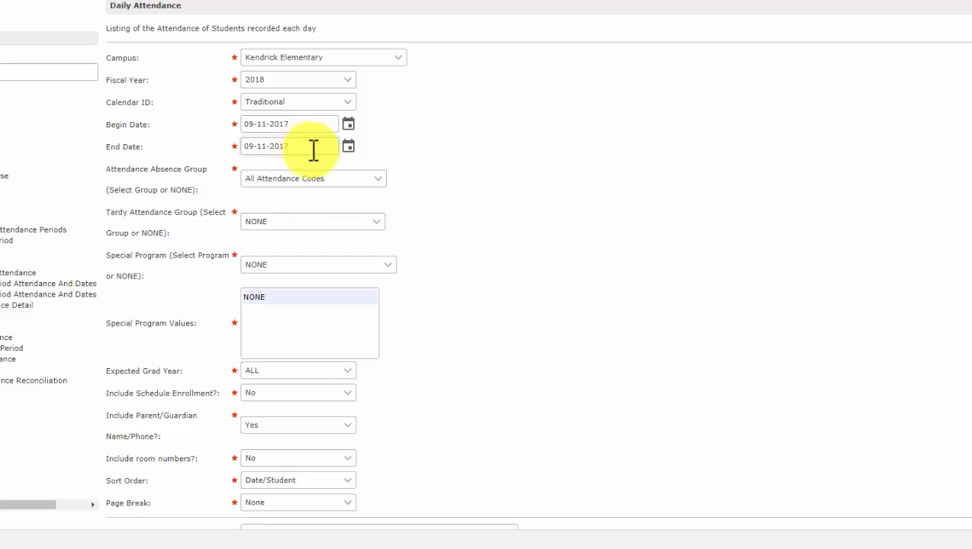
Request the Student Attendance report with Microsoft Excel (XLS) output.
scroll(328, 157, down, 1)
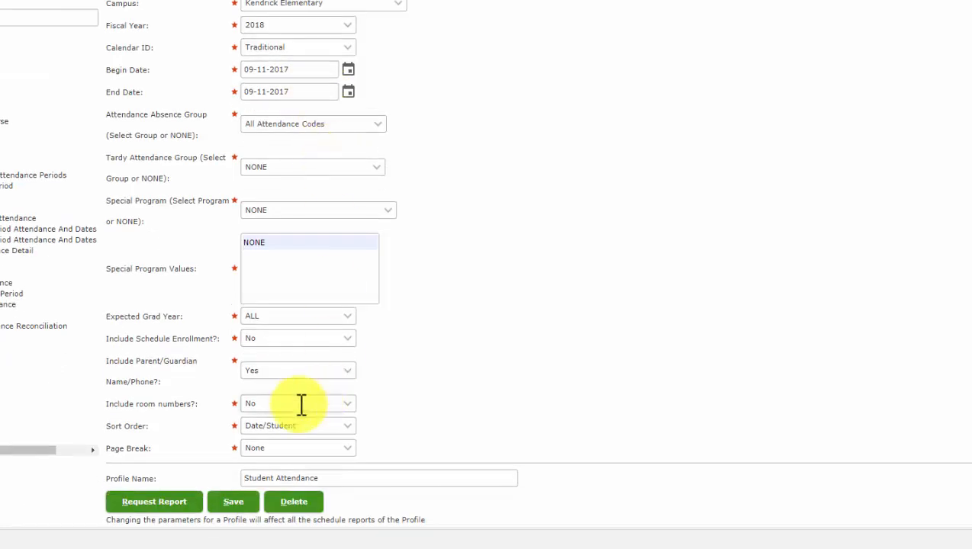
click(168, 502)
click(515, 217)
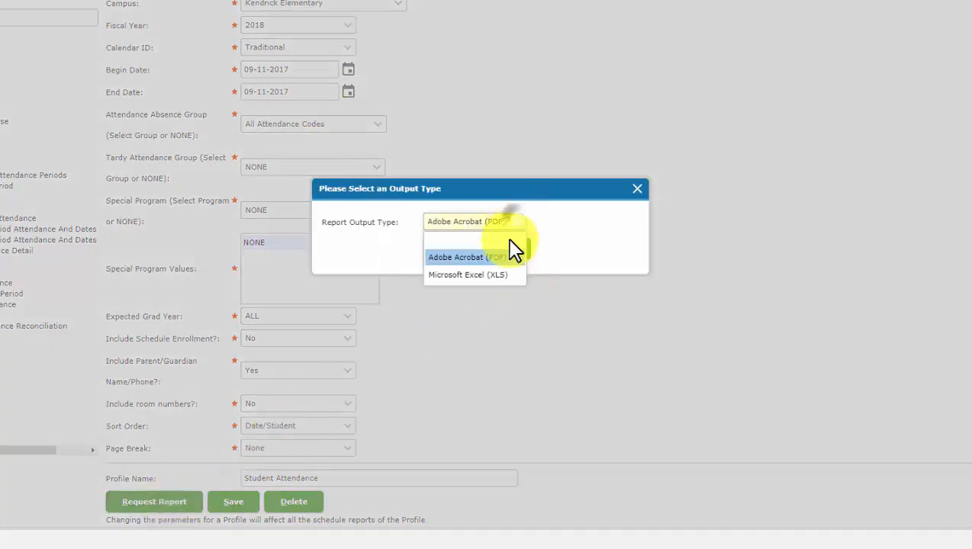
click(467, 276)
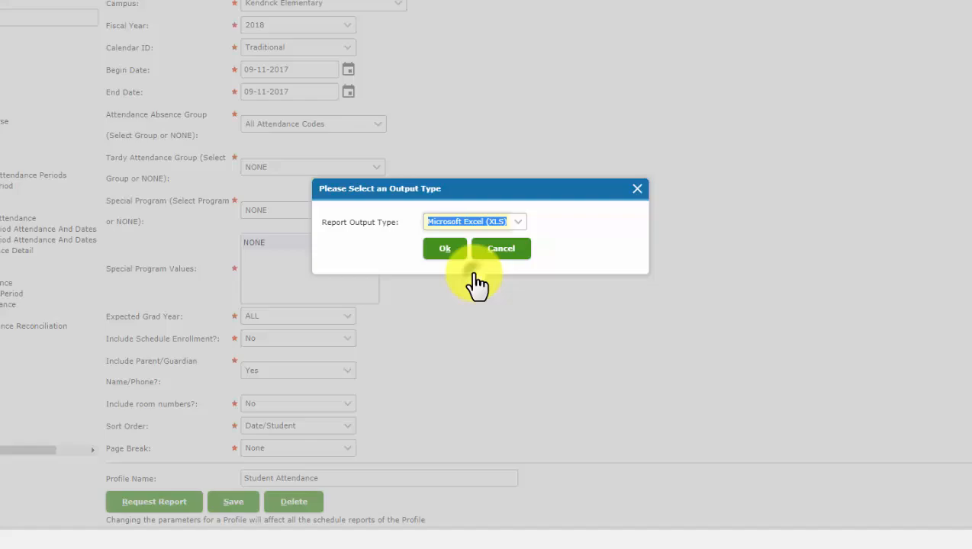
click(445, 248)
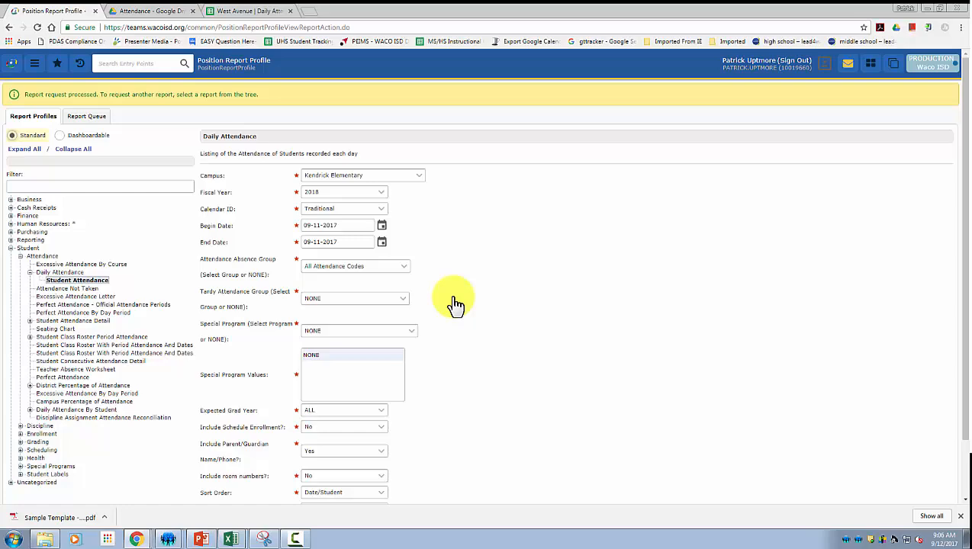
Refresh the Report Queue, download the completed Daily Attendance report and open its xlsx file.
click(96, 117)
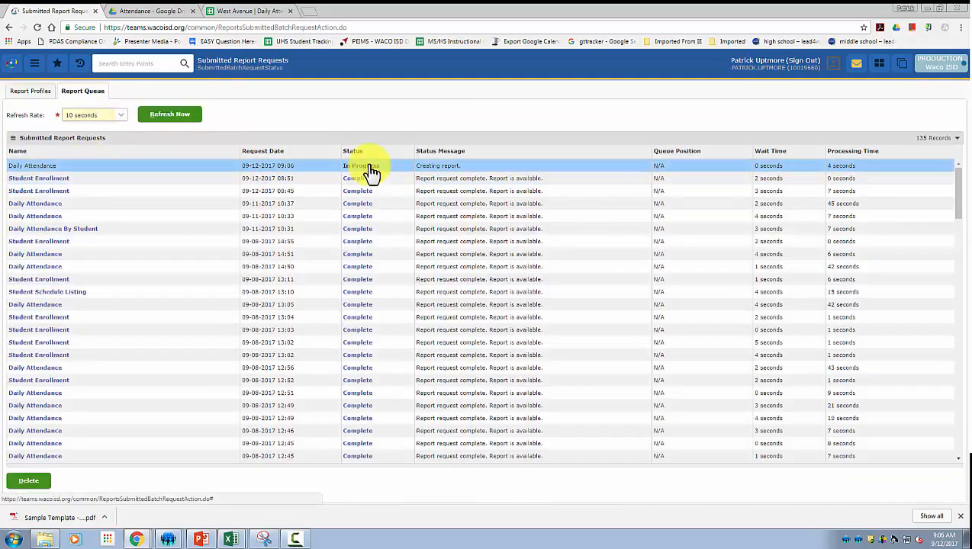
click(170, 115)
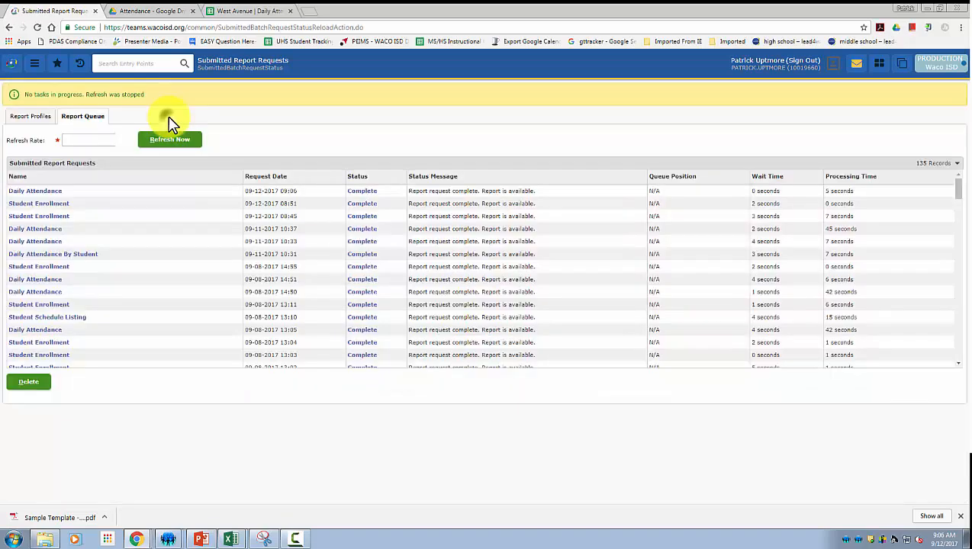
click(366, 196)
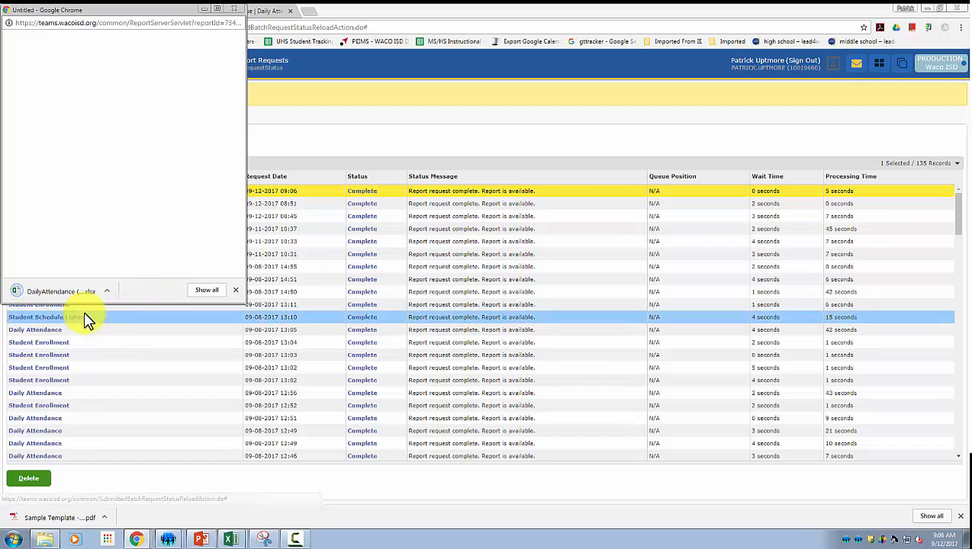
click(73, 292)
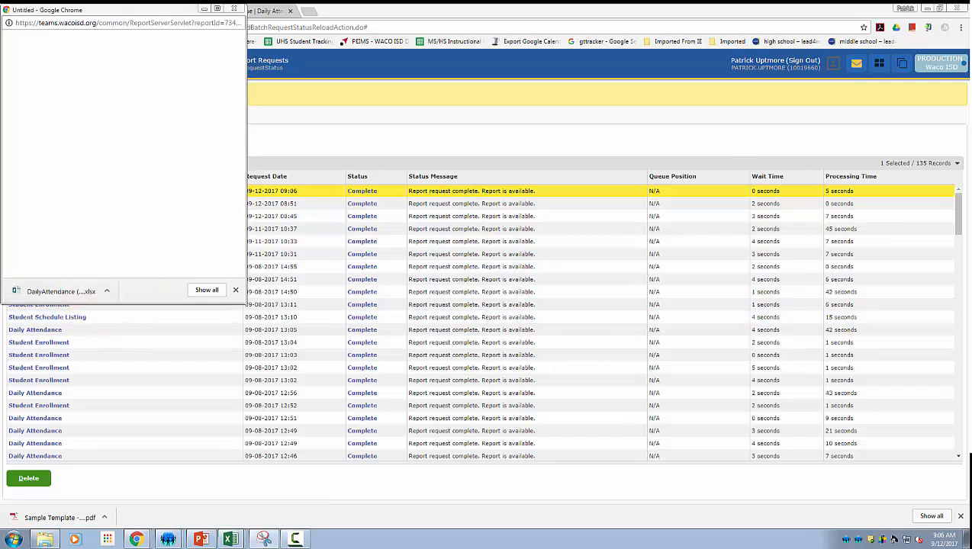
Review the Excel report's date in Q1 and the contact entries below row 5.
drag(762, 58, 462, 45)
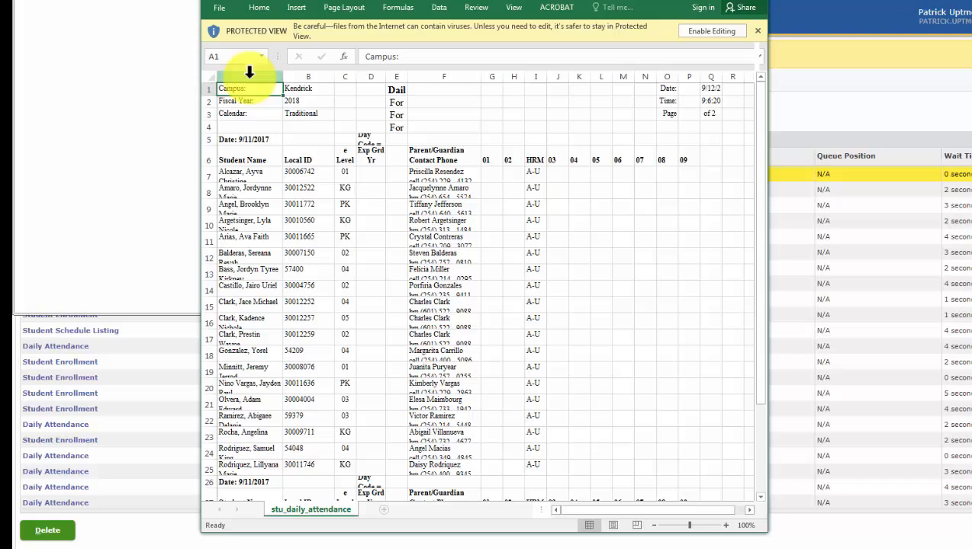
click(710, 89)
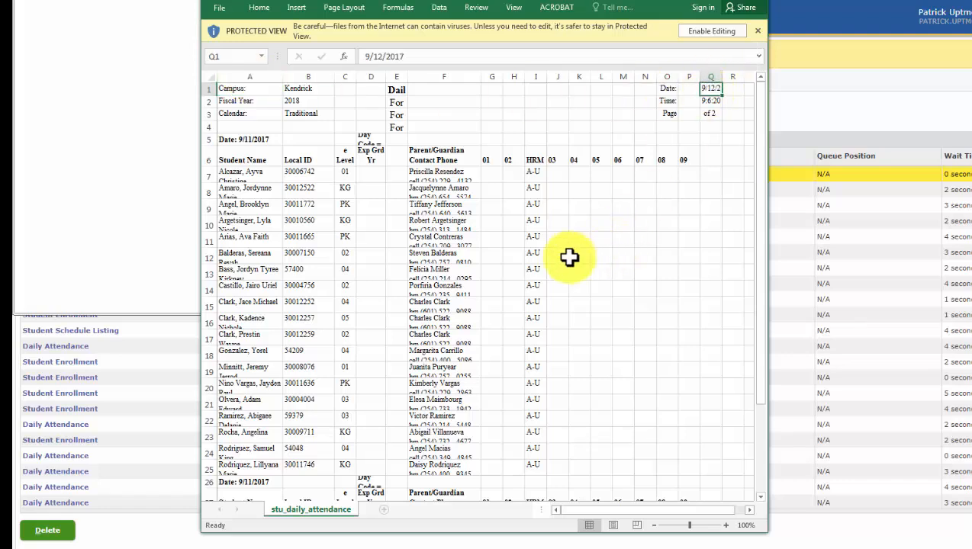
click(254, 138)
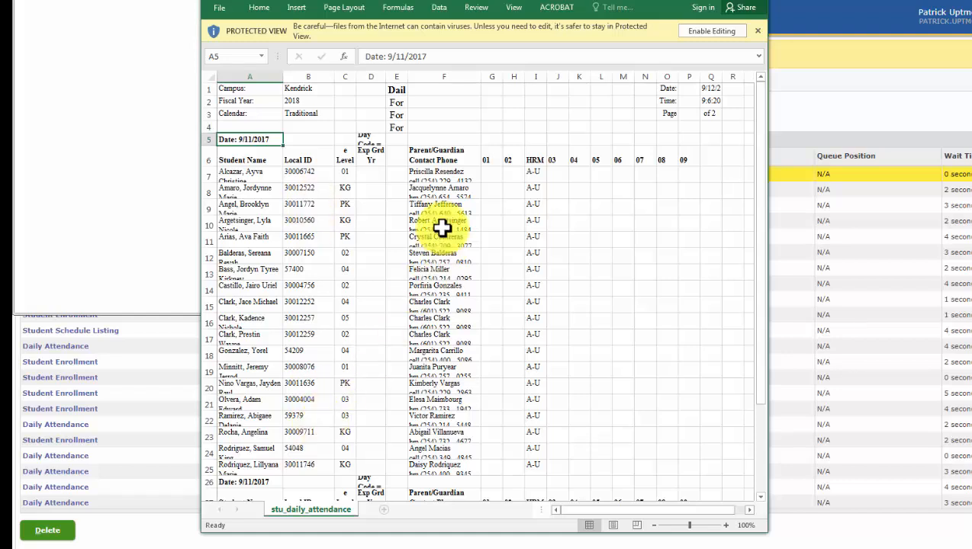
click(440, 179)
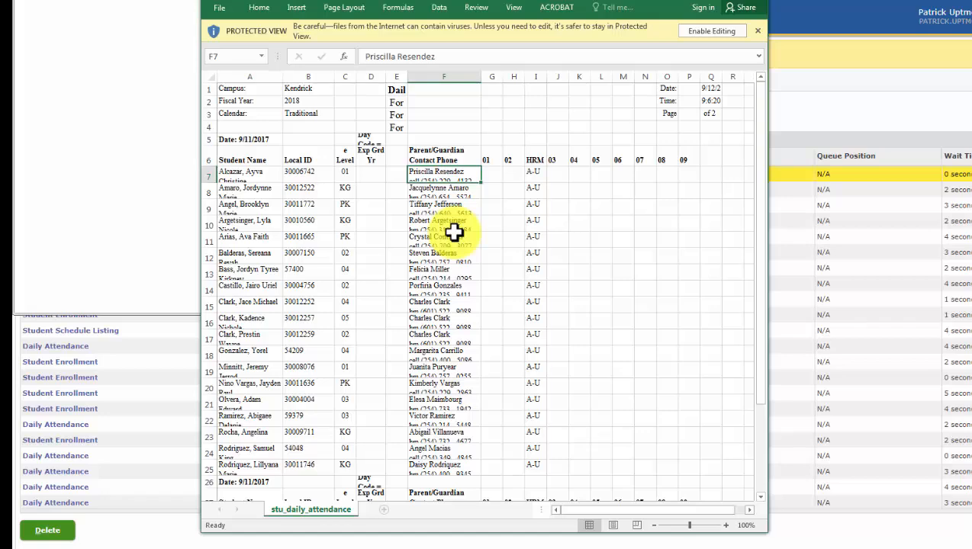
scroll(453, 233, down, 2)
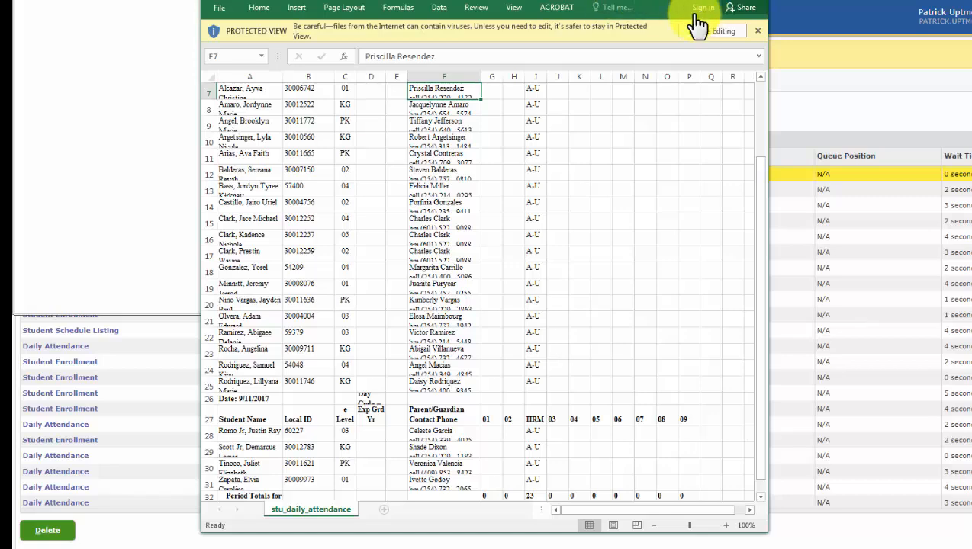
scroll(553, 93, up, 2)
click(427, 223)
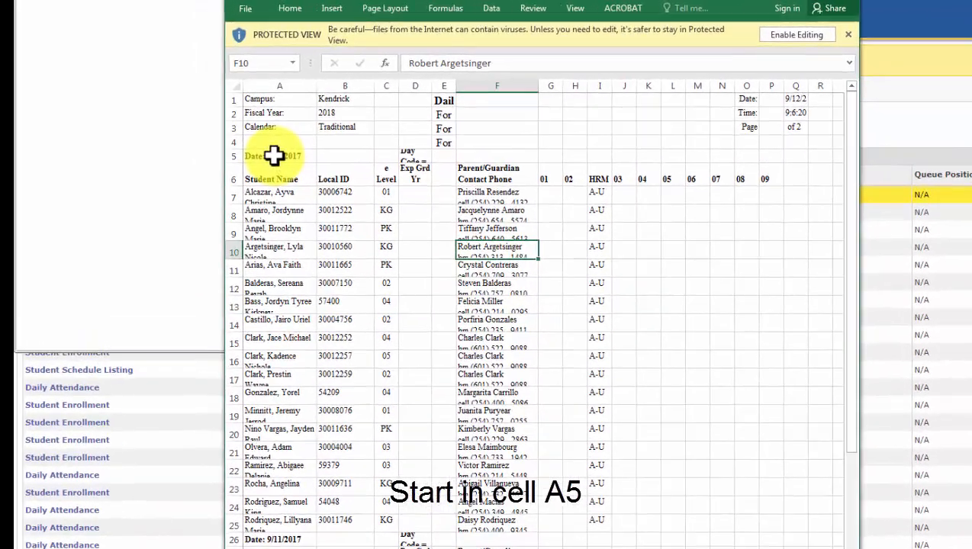
Copy the 9/11/2017 block from A5 across to column R down through all student rows.
click(273, 156)
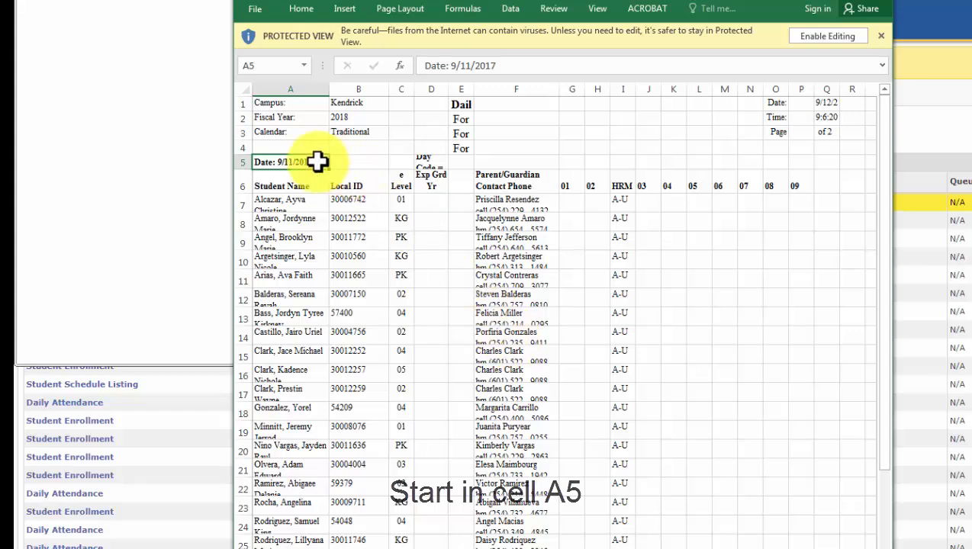
drag(319, 160, 829, 161)
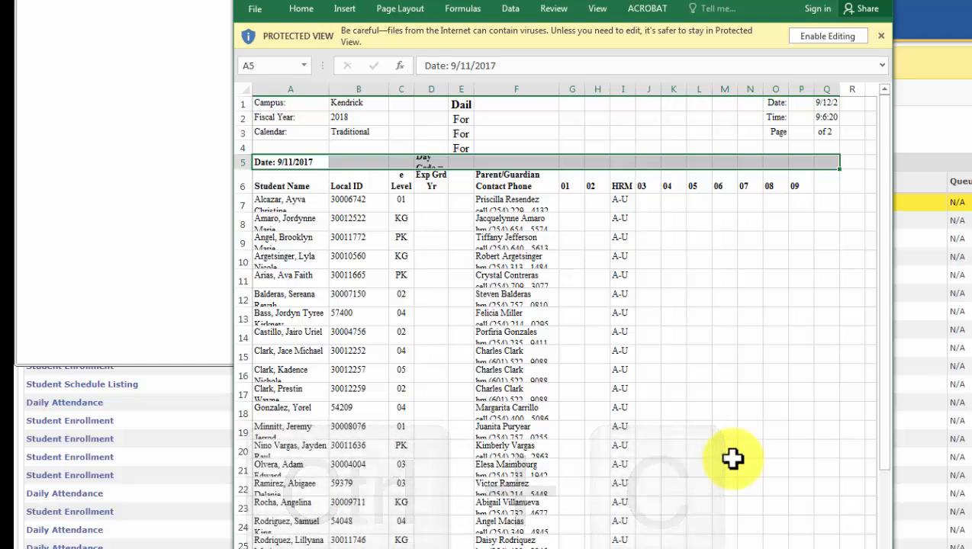
key(ctrl+shift+Down)
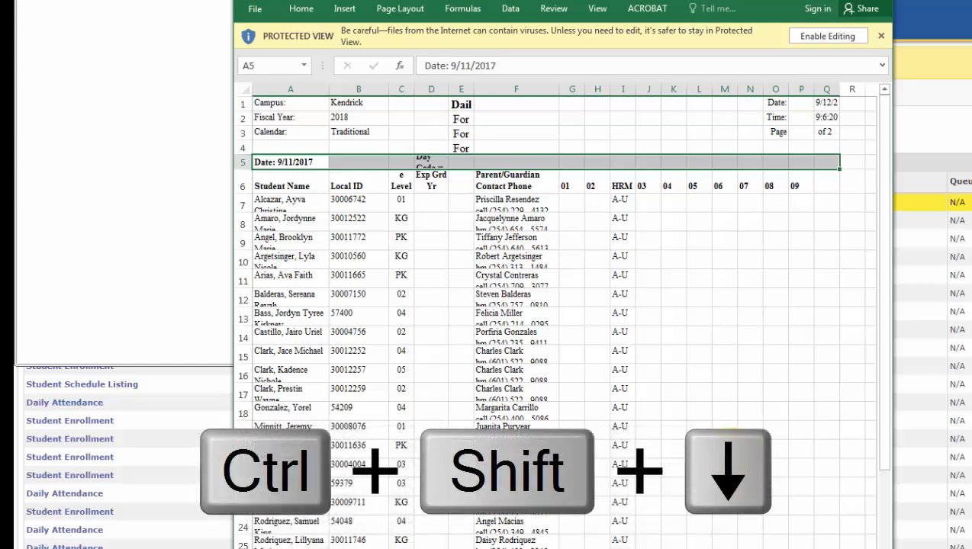
key(ctrl+shift+Down)
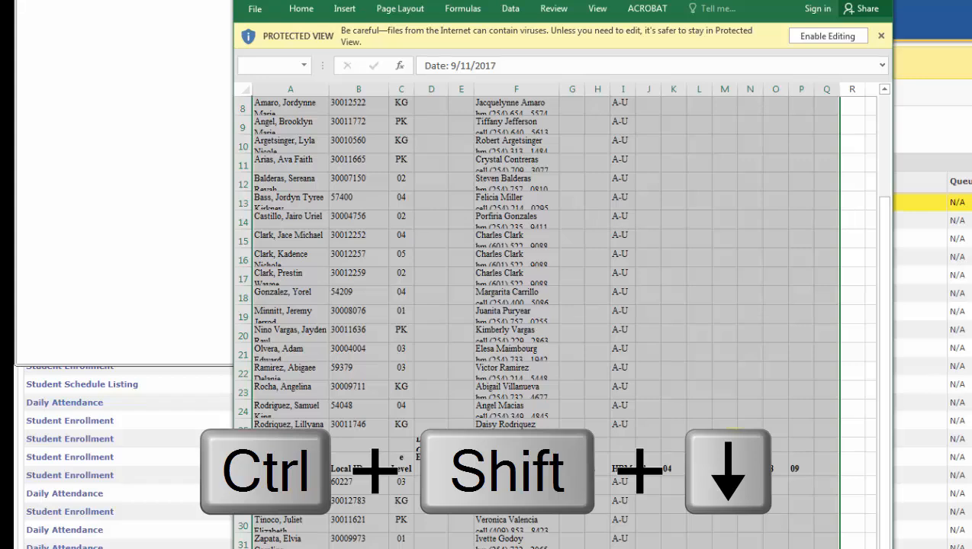
key(ctrl+c)
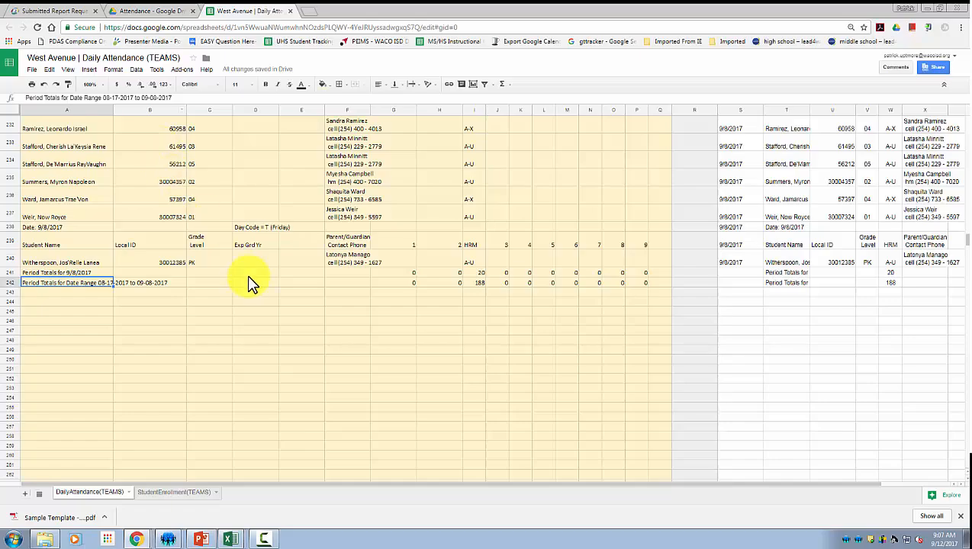
Locate A242 below the 9/8/2017 totals and try a regular paste there.
scroll(166, 305, up, 3)
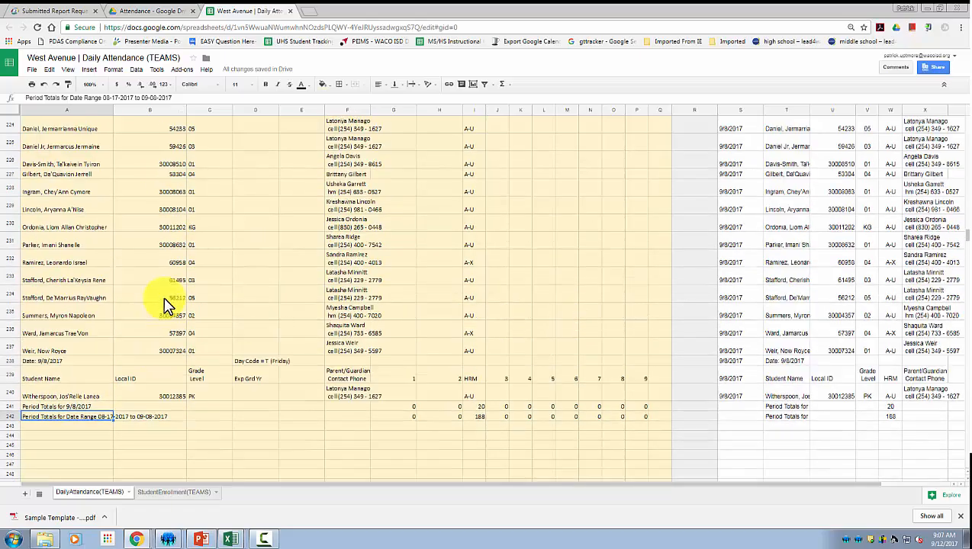
scroll(133, 252, up, 5)
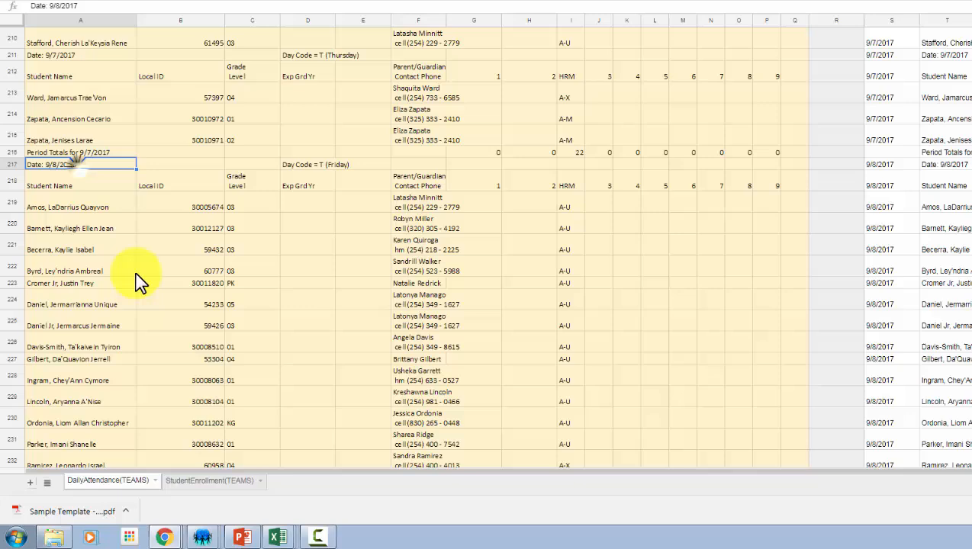
scroll(113, 325, down, 7)
click(78, 291)
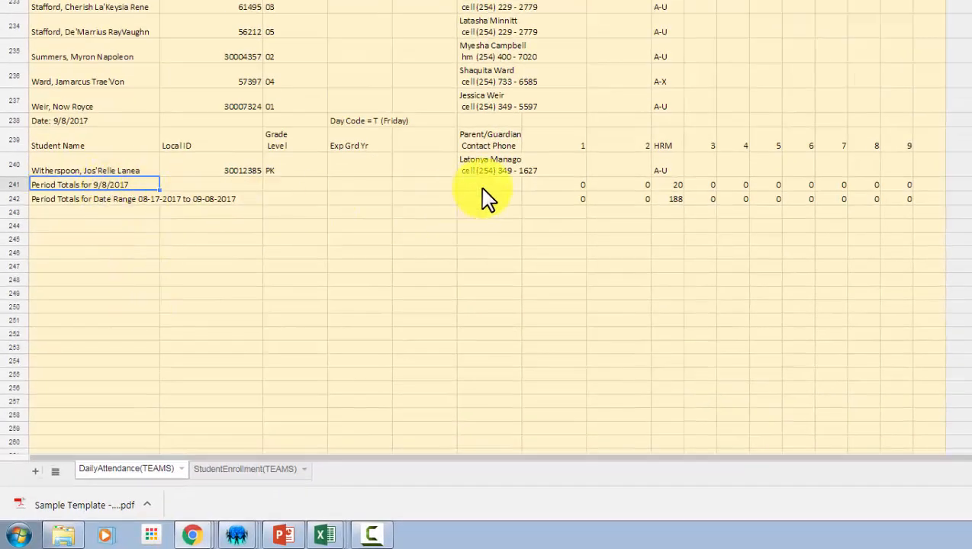
click(76, 200)
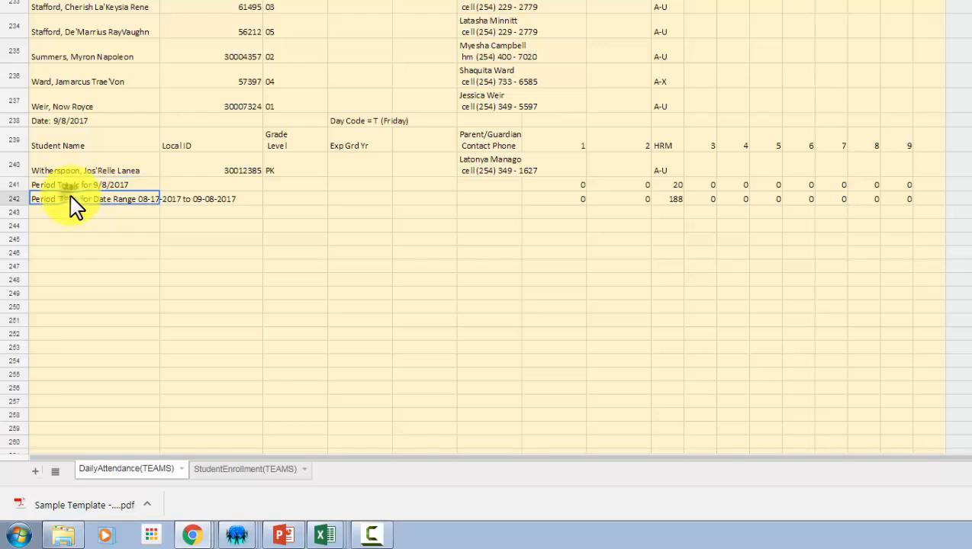
key(ctrl+c)
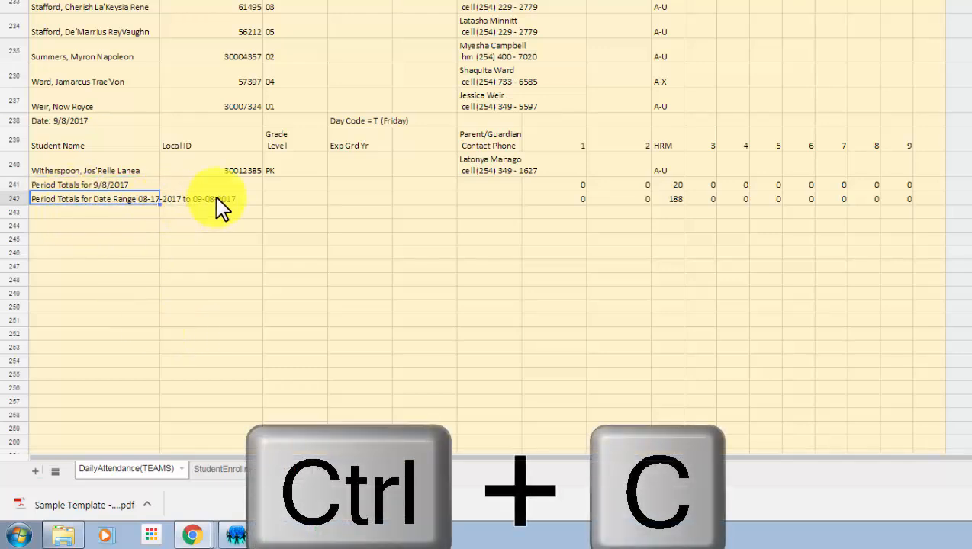
click(88, 211)
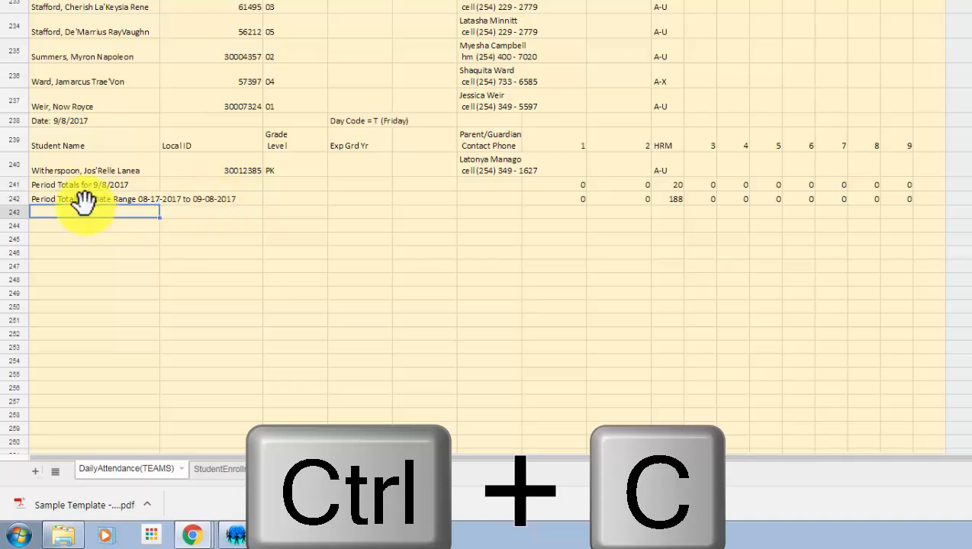
click(76, 197)
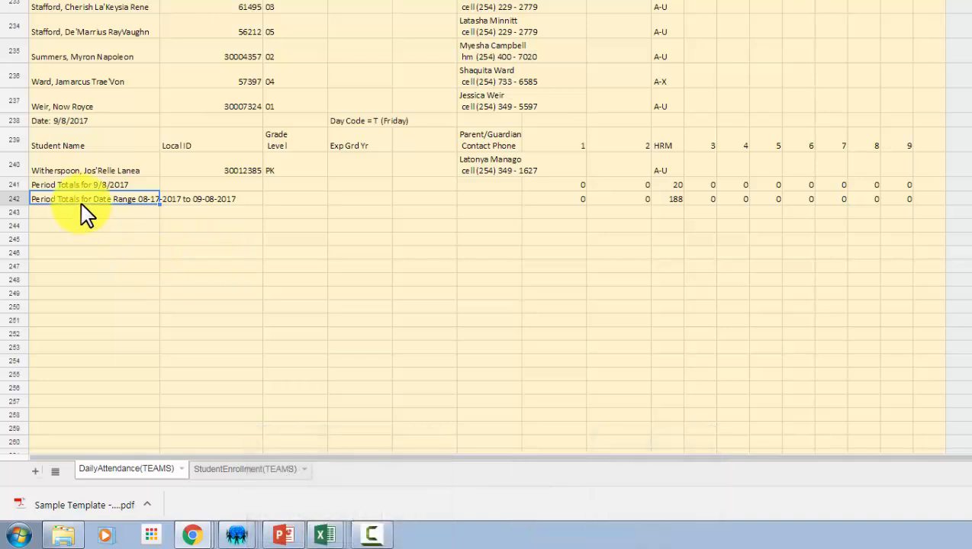
key(ctrl+v)
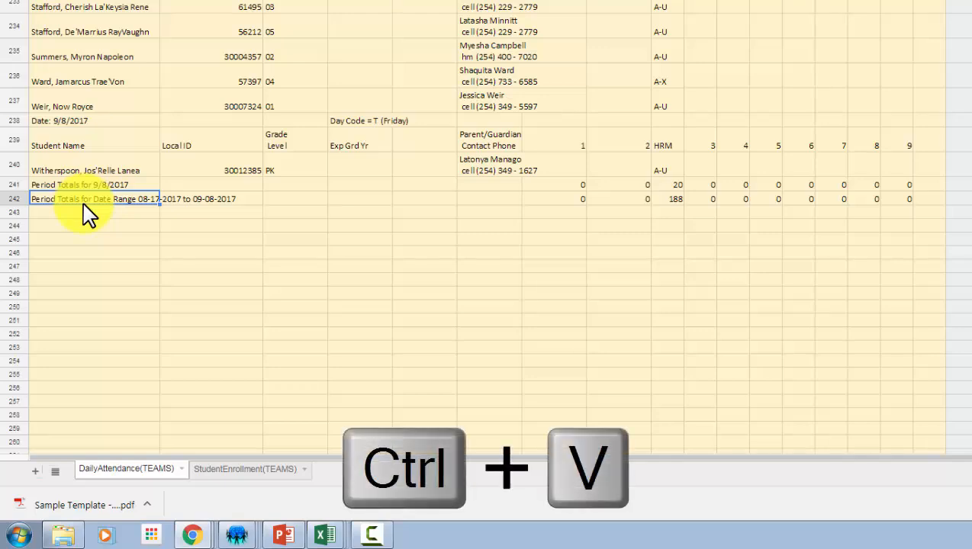
Paste the 9/11/2017 attendance block into A242 as values only.
right_click(84, 197)
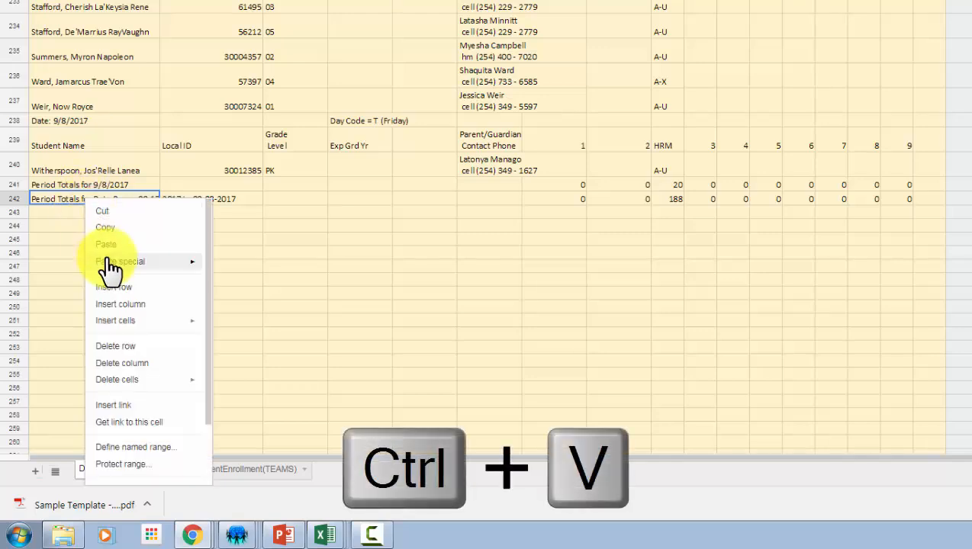
mouse_move(111, 267)
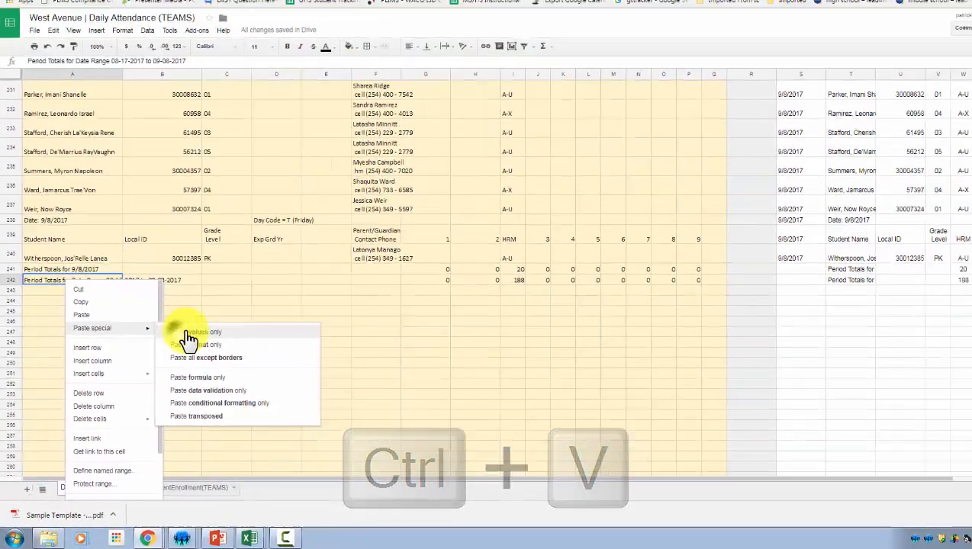
click(229, 290)
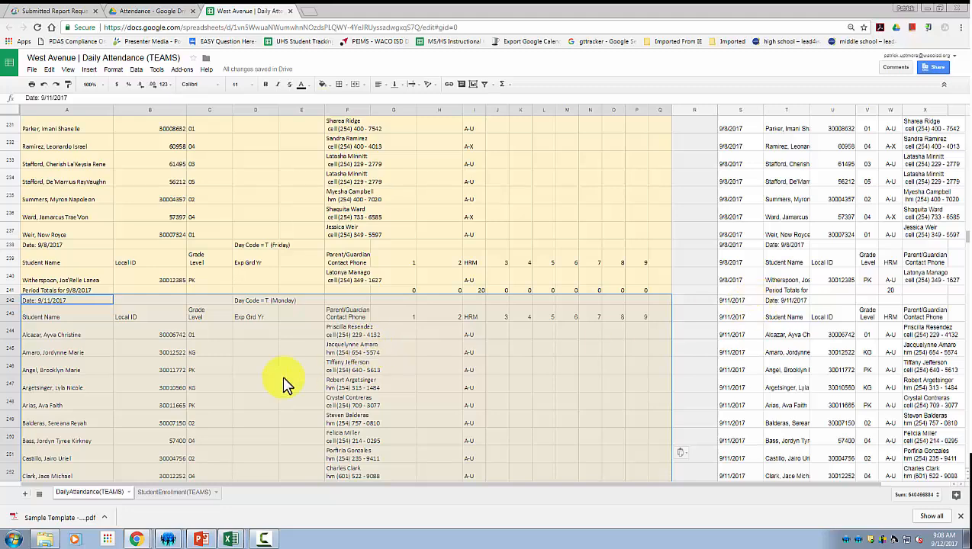
scroll(149, 322, down, 2)
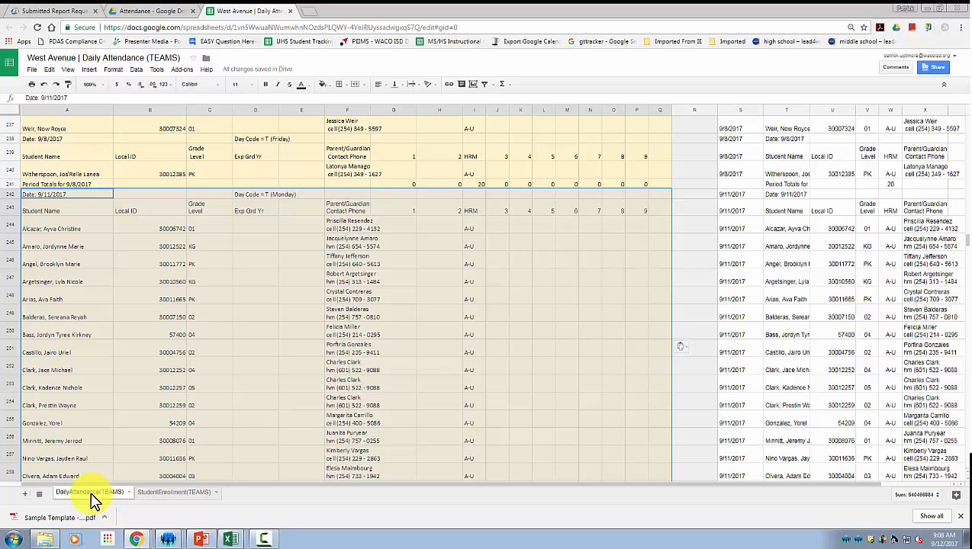
click(171, 493)
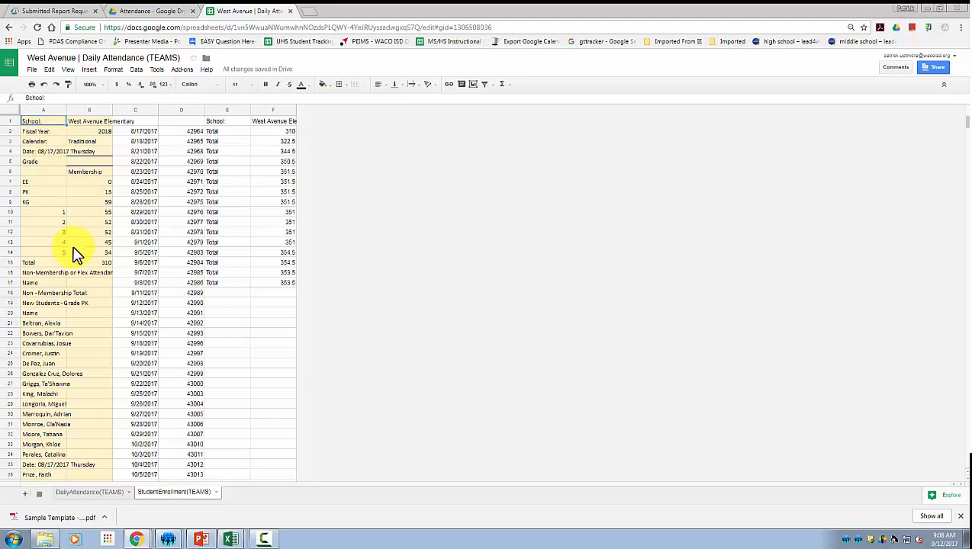
scroll(84, 272, down, 20)
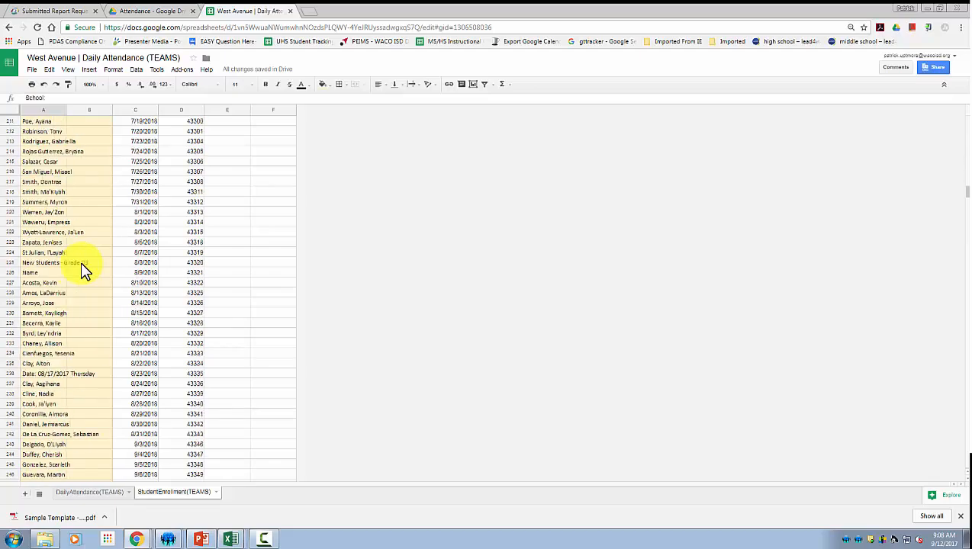
scroll(84, 273, down, 20)
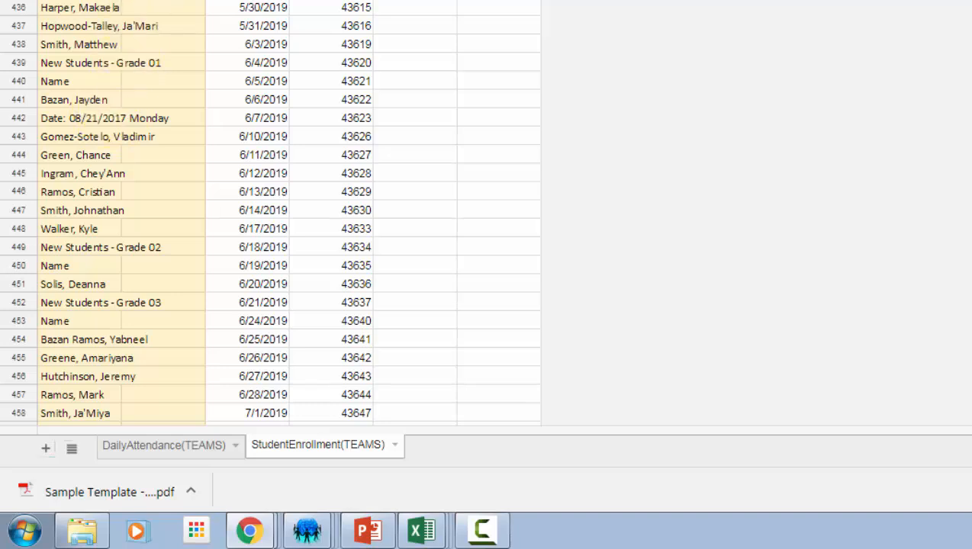
scroll(269, 214, up, 2)
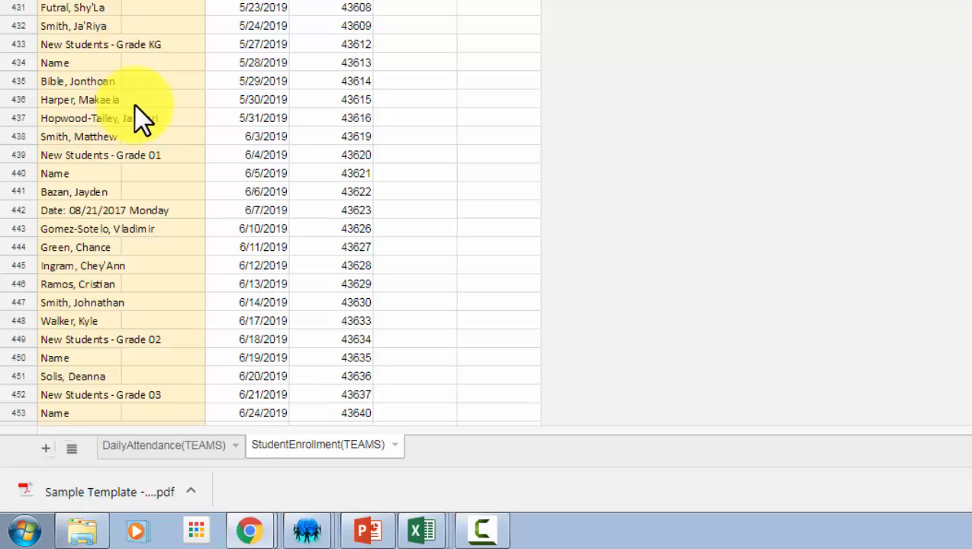
scroll(145, 118, down, 2)
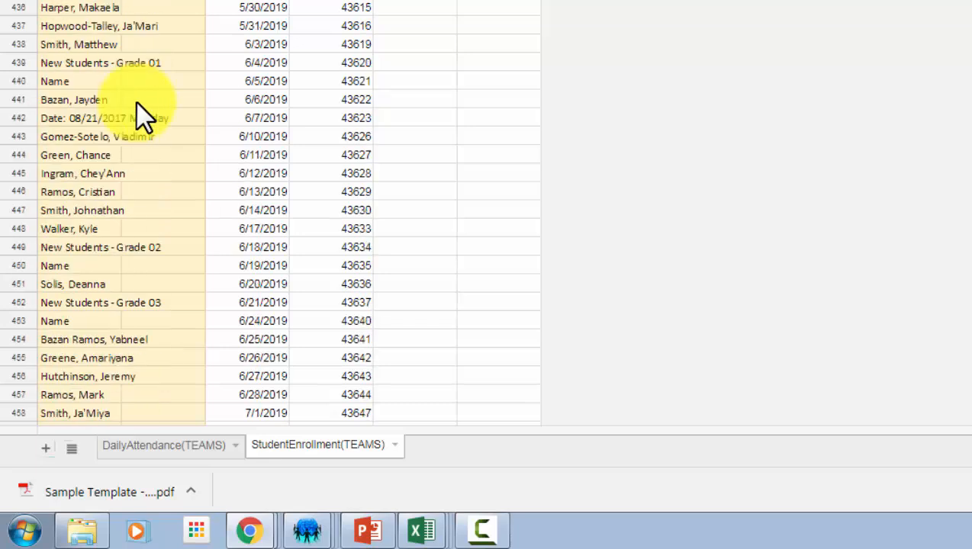
scroll(145, 114, down, 3)
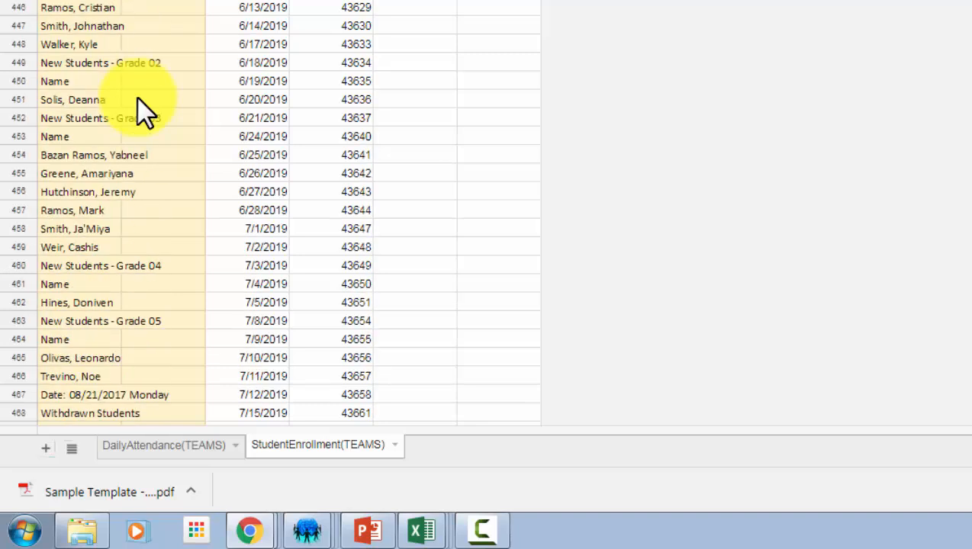
scroll(141, 98, down, 20)
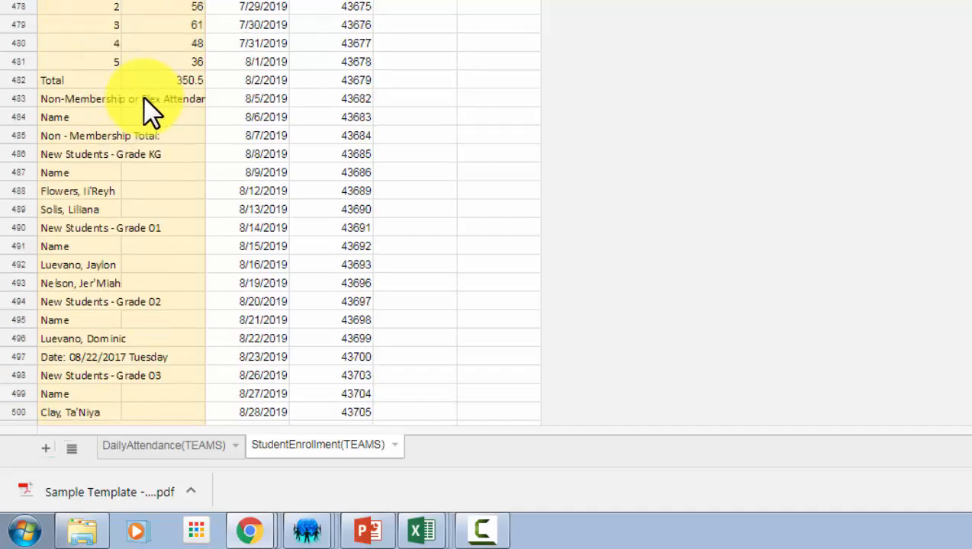
scroll(151, 107, down, 20)
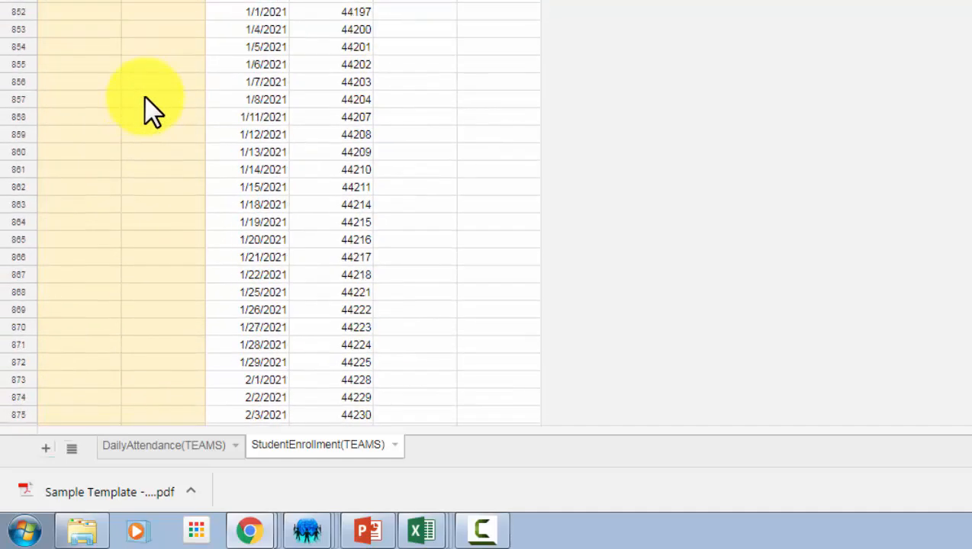
scroll(150, 105, up, 20)
scroll(150, 103, up, 2)
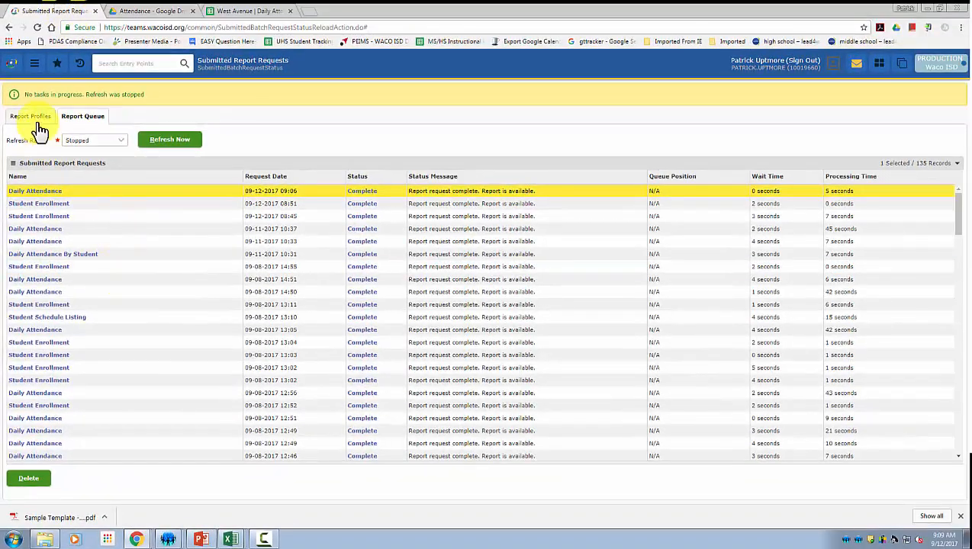
Load the Campus Student Enrollment profile under Student > Enrollment > Student Enrollment.
click(40, 127)
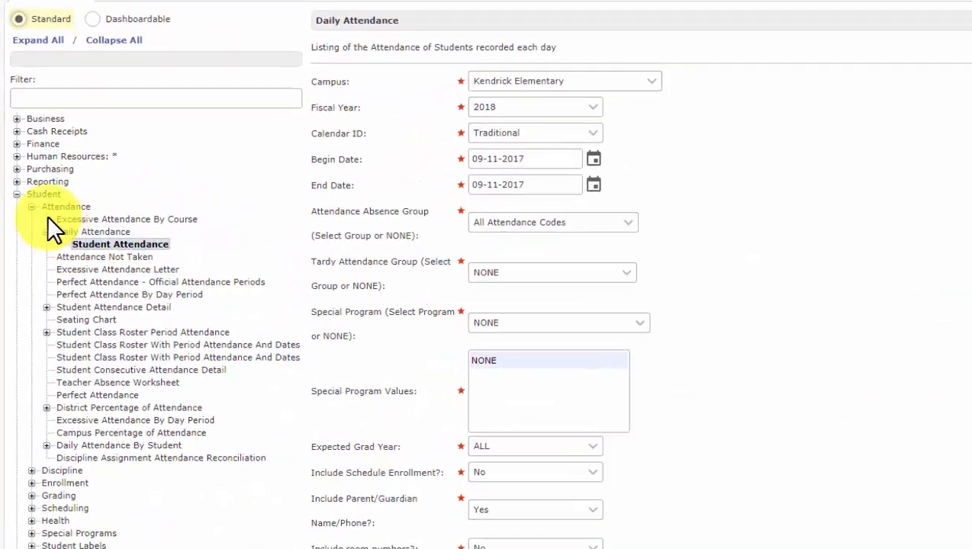
click(23, 225)
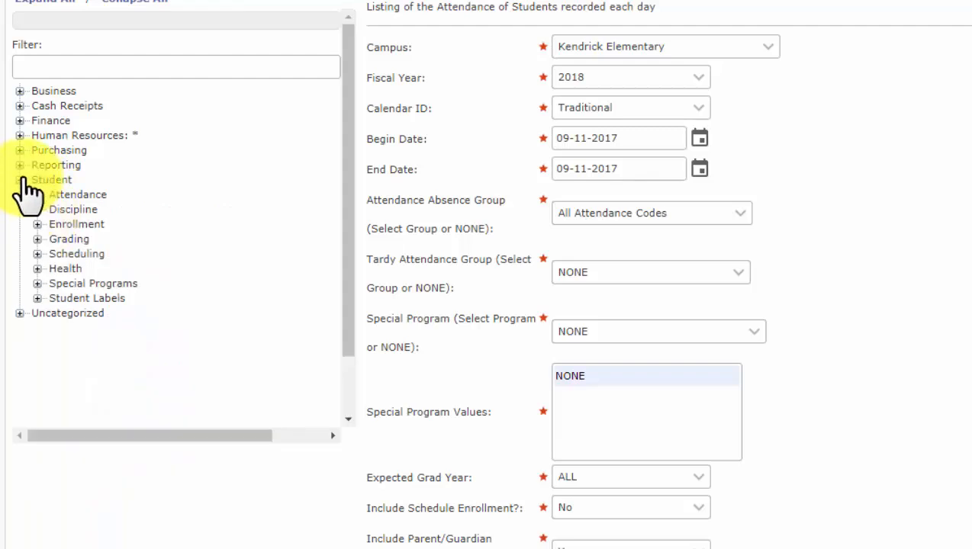
click(37, 224)
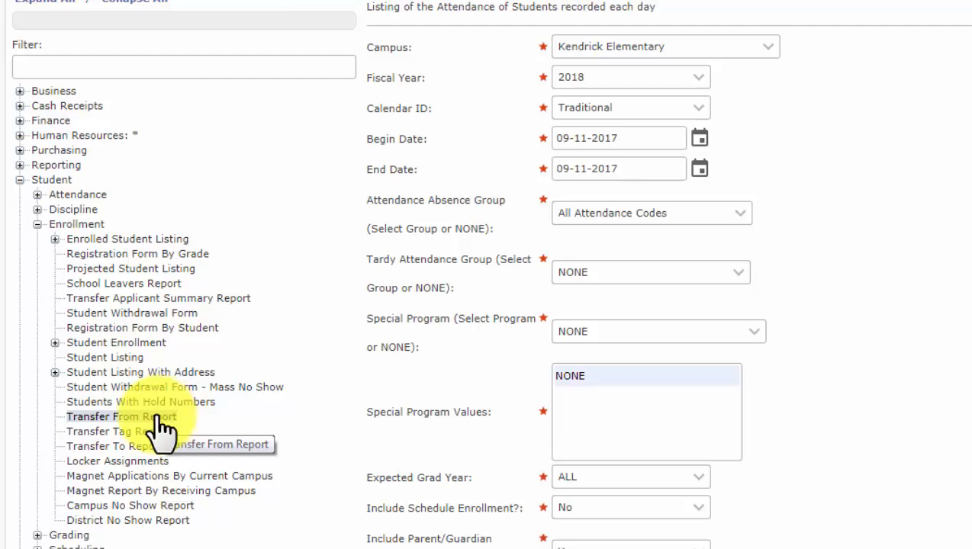
click(97, 345)
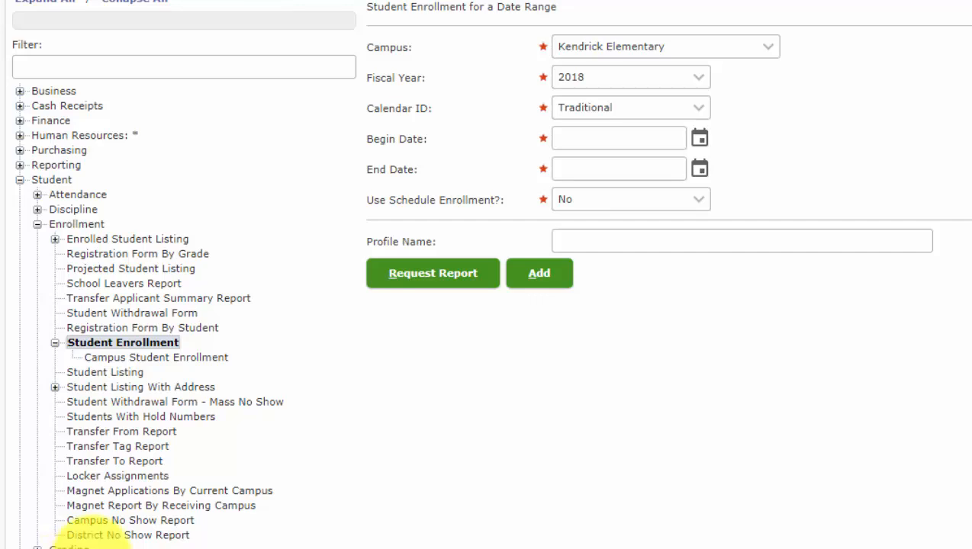
click(157, 357)
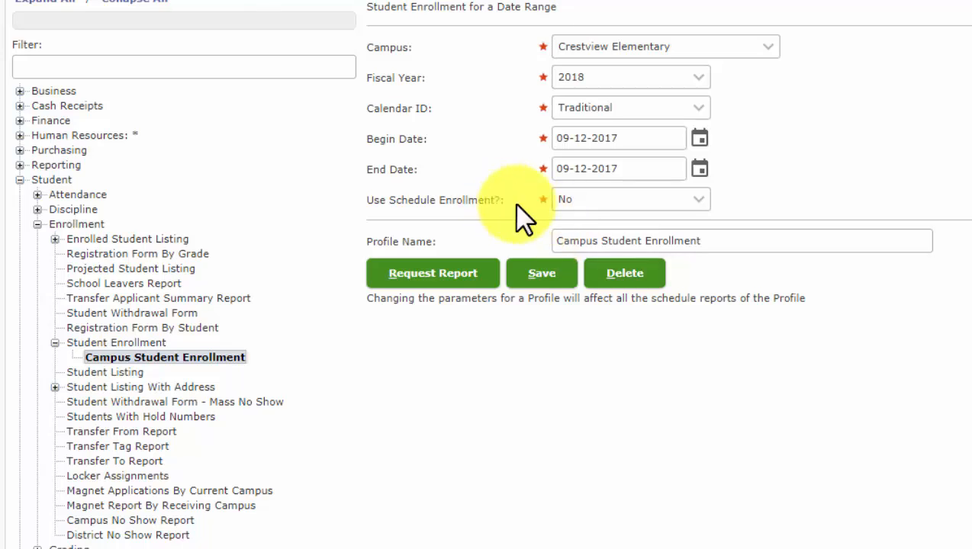
Set the campus to West Avenue Elementary and request the report as Excel (XLS).
click(766, 48)
scroll(698, 286, down, 8)
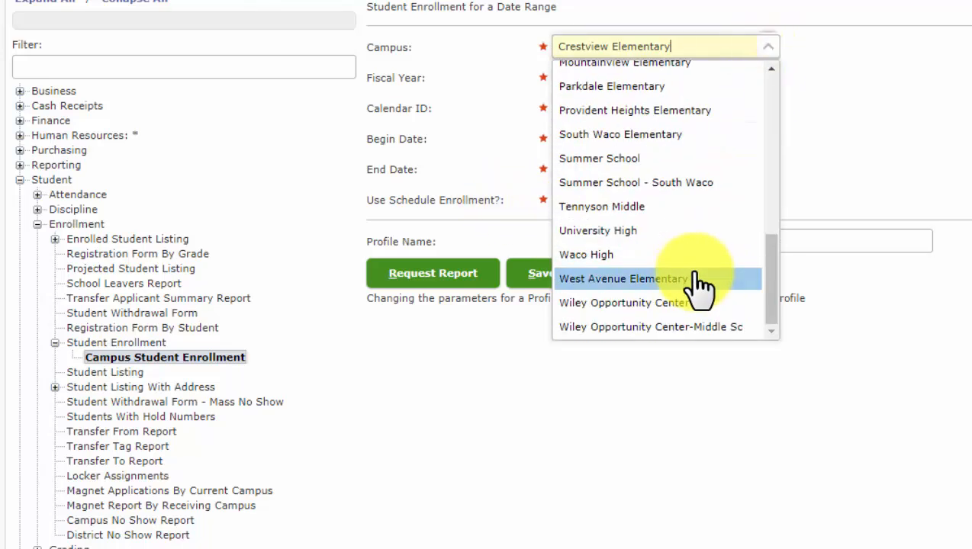
click(625, 276)
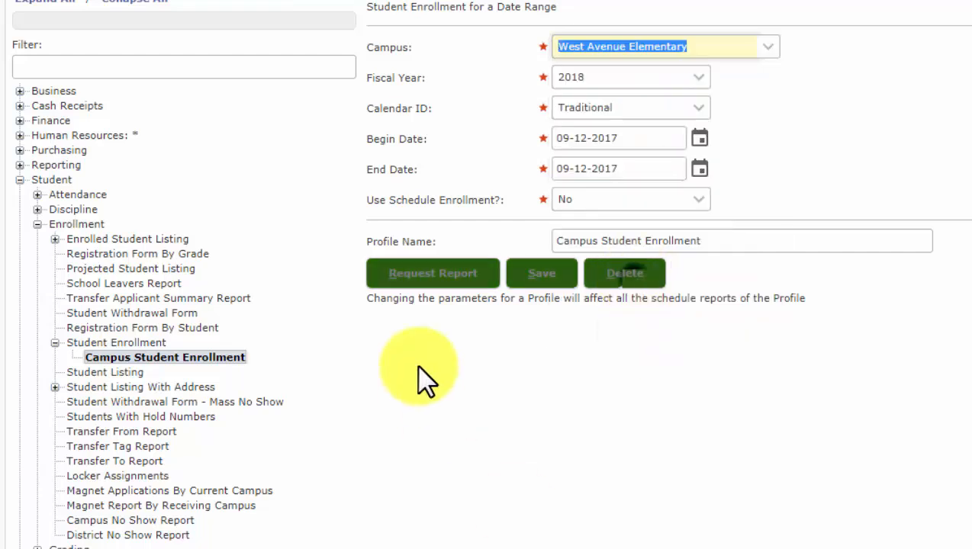
click(458, 283)
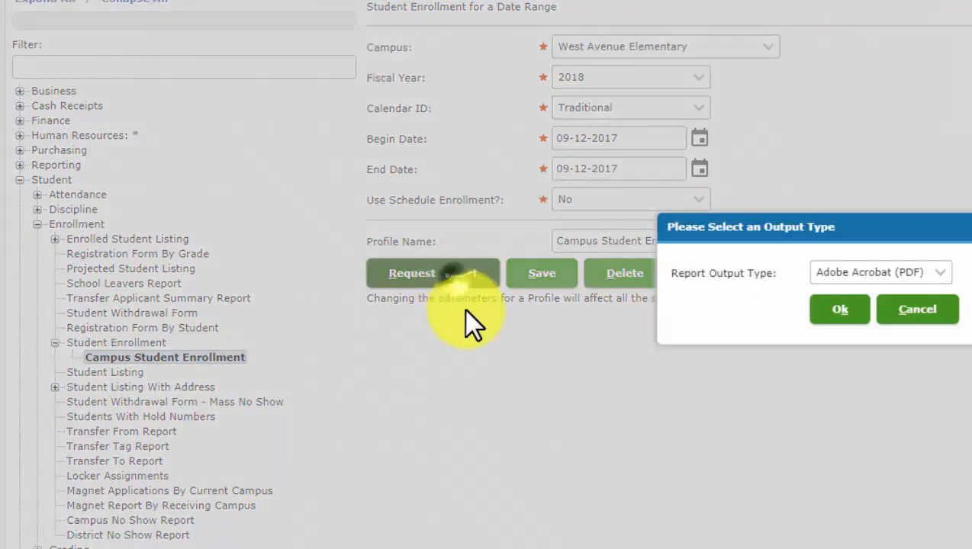
click(942, 274)
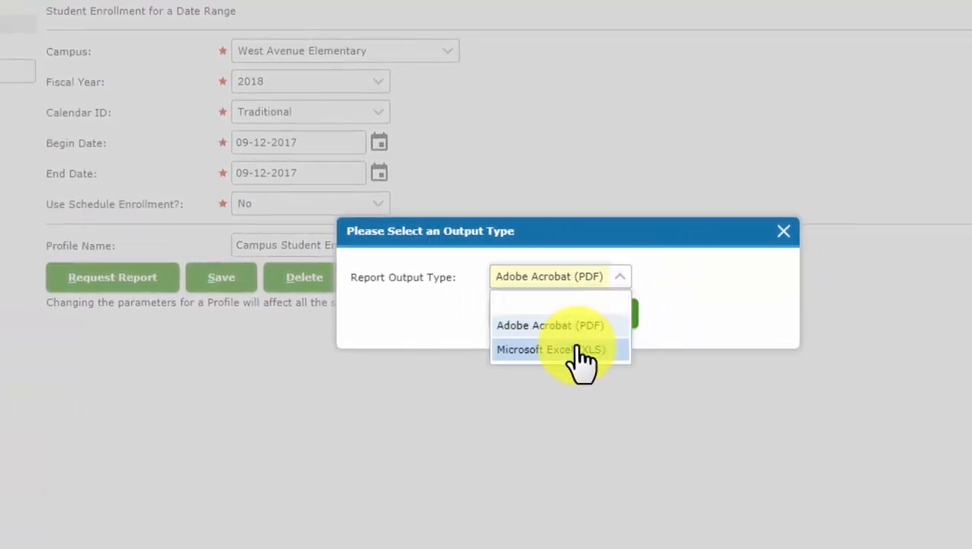
click(900, 347)
click(512, 314)
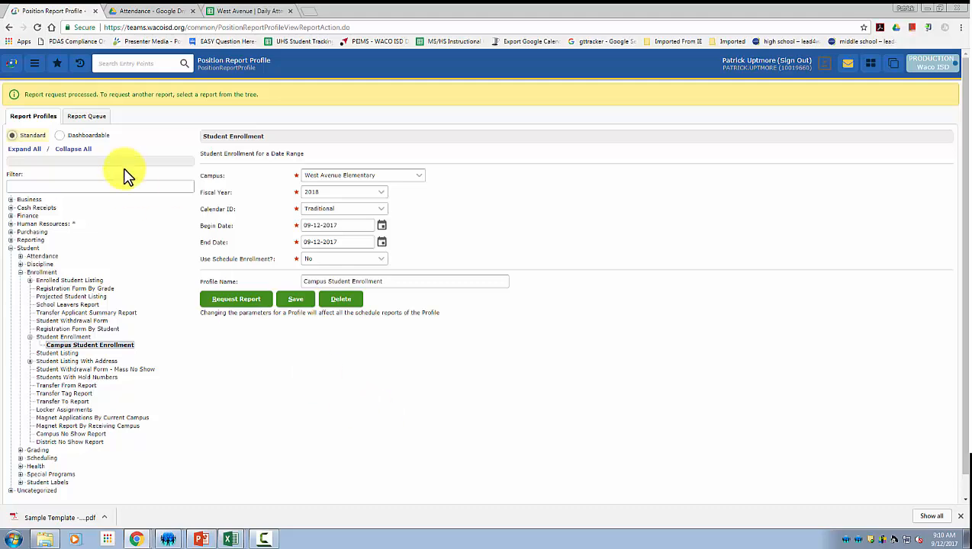
Download the newest Student Enrollment report from the Report Queue and open it in Excel.
click(81, 116)
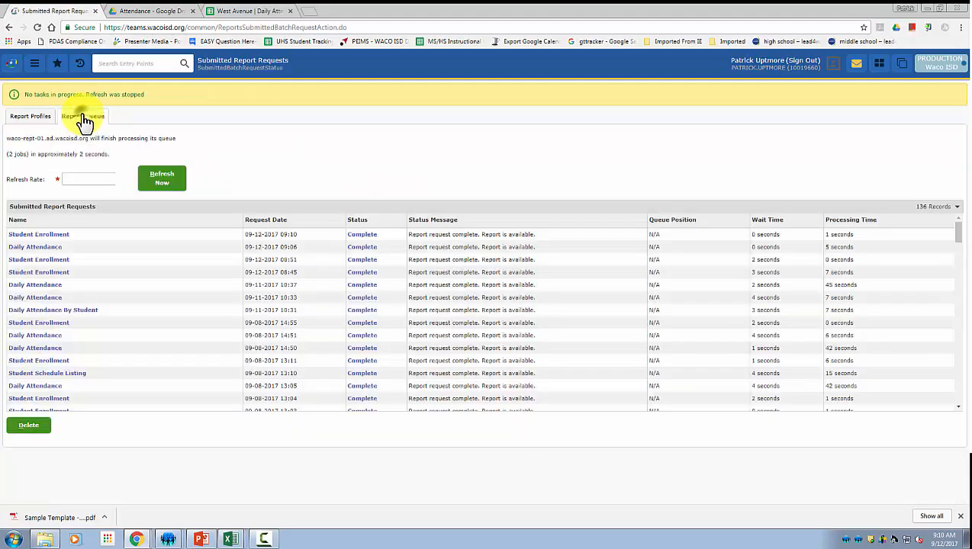
click(46, 235)
click(74, 293)
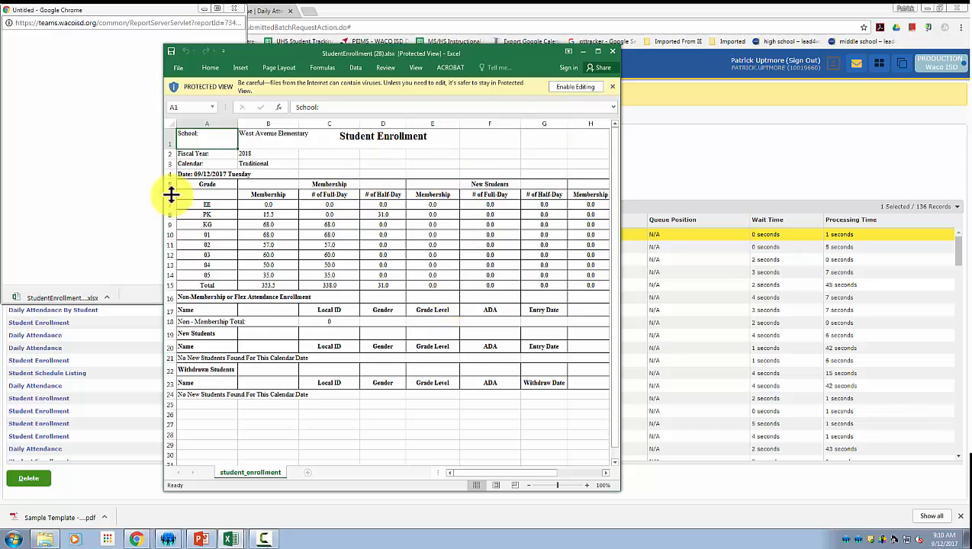
Close the Student Enrollment and Daily Attendance workbooks and return to the report profile form.
click(613, 52)
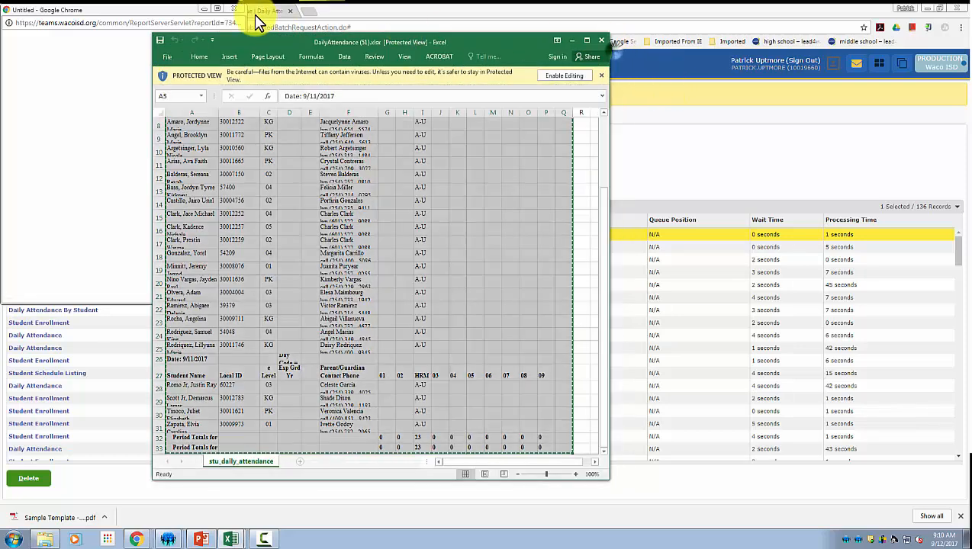
click(599, 42)
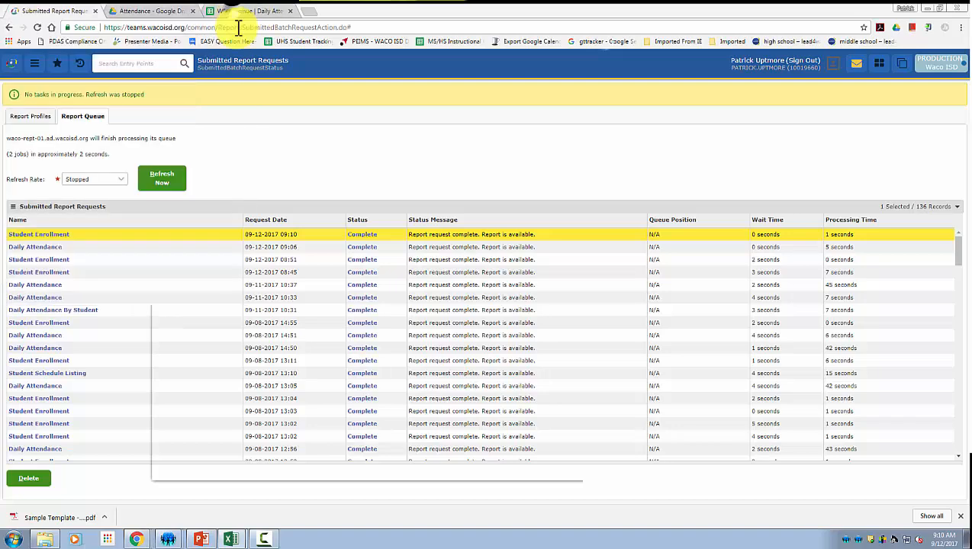
click(32, 122)
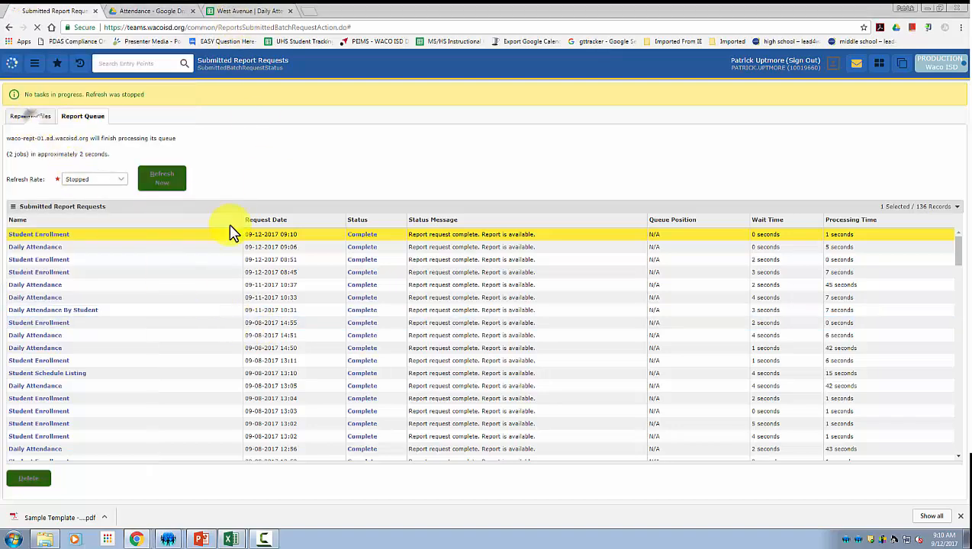
Set the report's Begin and End Date to 09-11-2017.
click(383, 203)
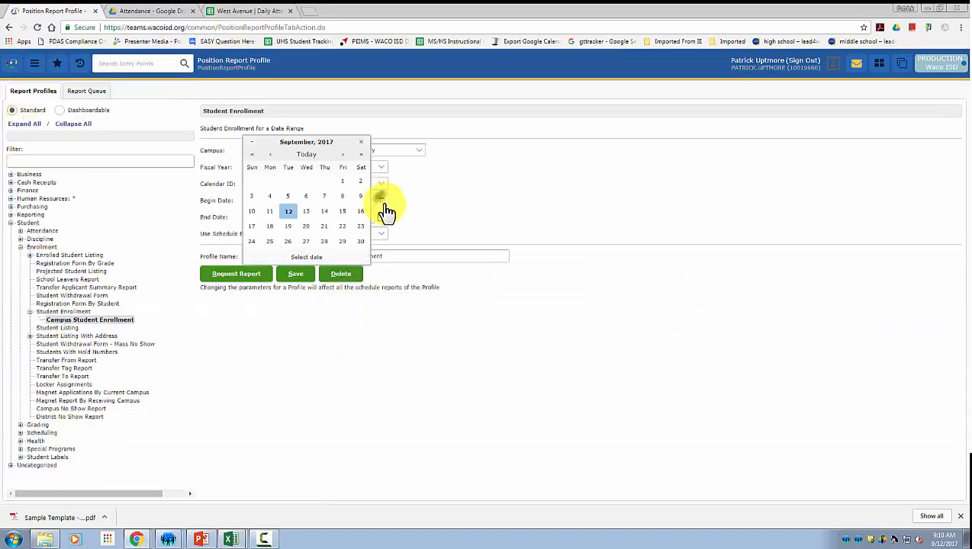
click(264, 212)
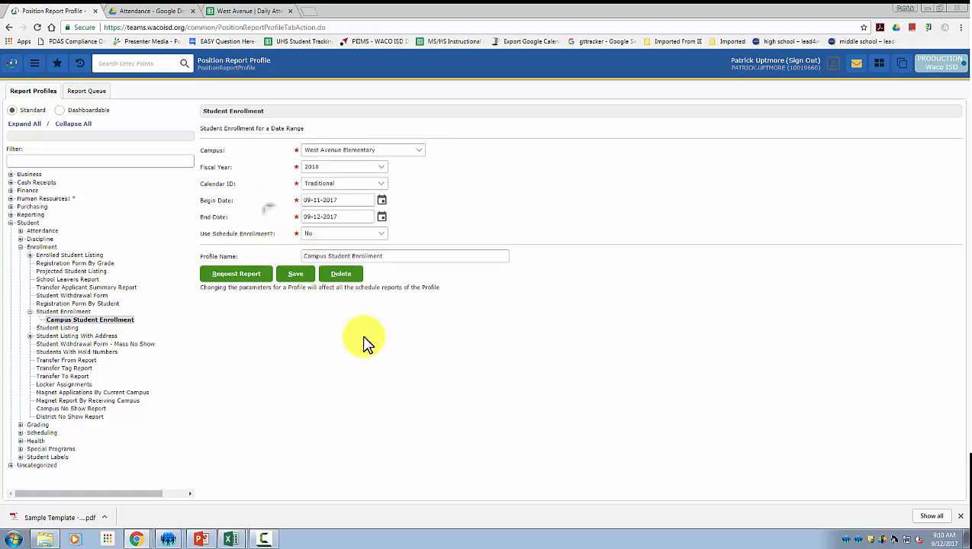
click(381, 217)
click(271, 227)
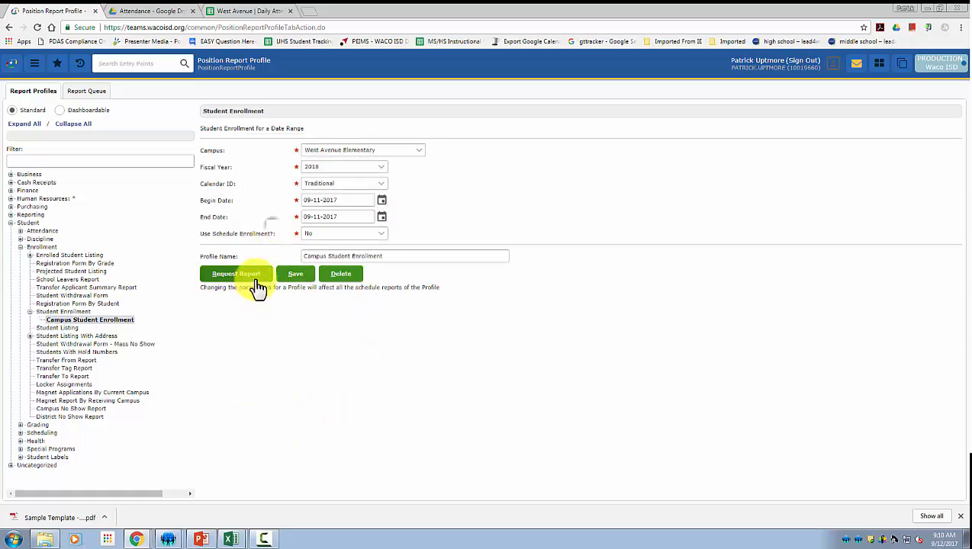
Request the Student Enrollment report as Microsoft Excel (XLS) and check the Report Queue.
click(234, 276)
click(502, 276)
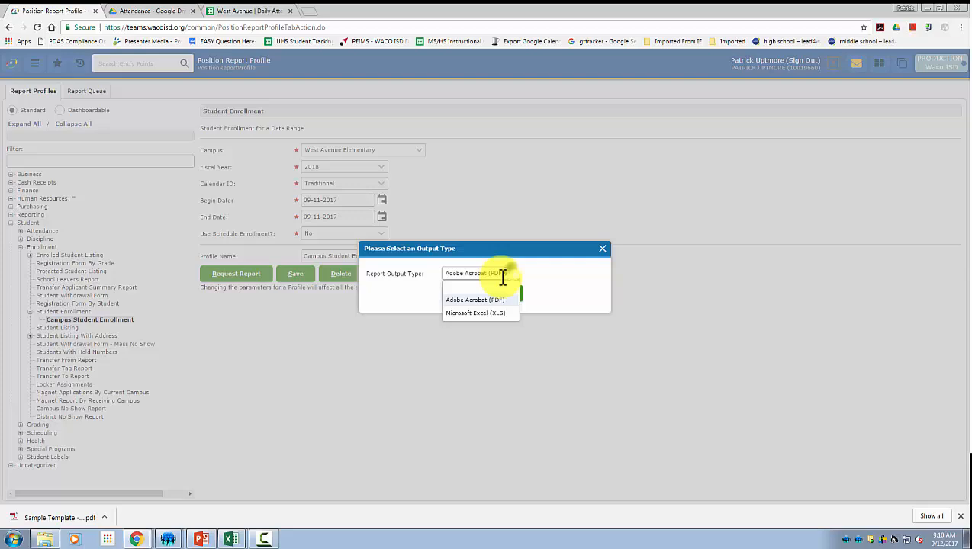
click(469, 313)
click(458, 296)
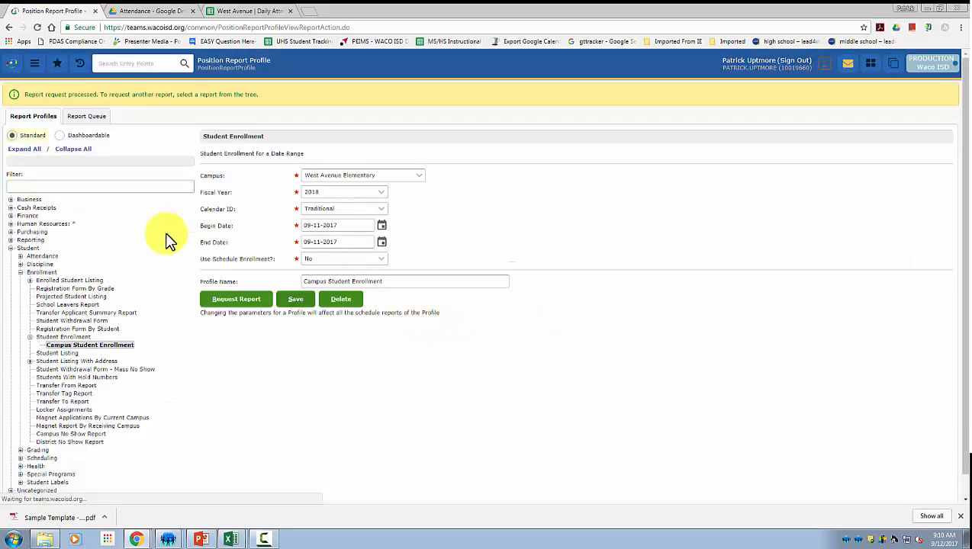
click(88, 120)
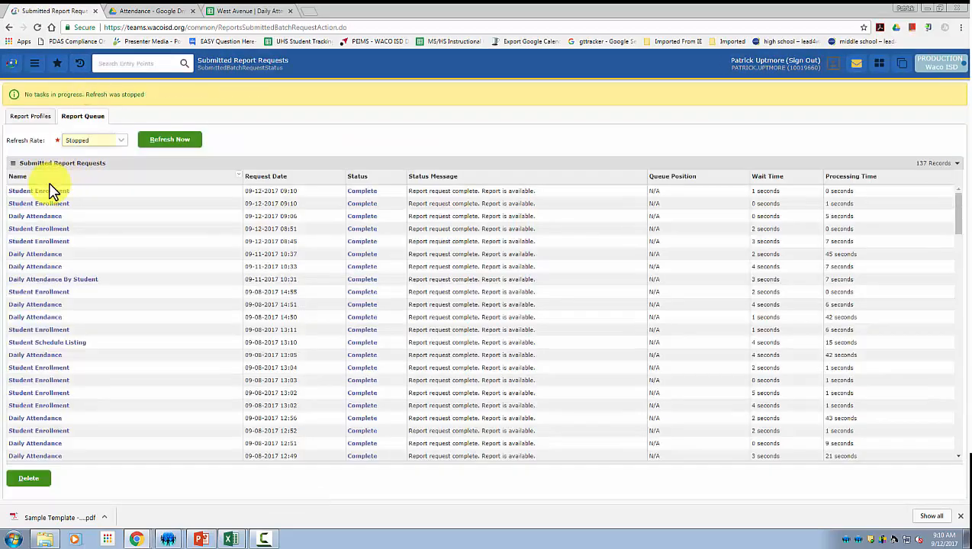
Download the newest Student Enrollment report and open StudentEnrollment.xlsx in Excel.
click(48, 191)
click(61, 292)
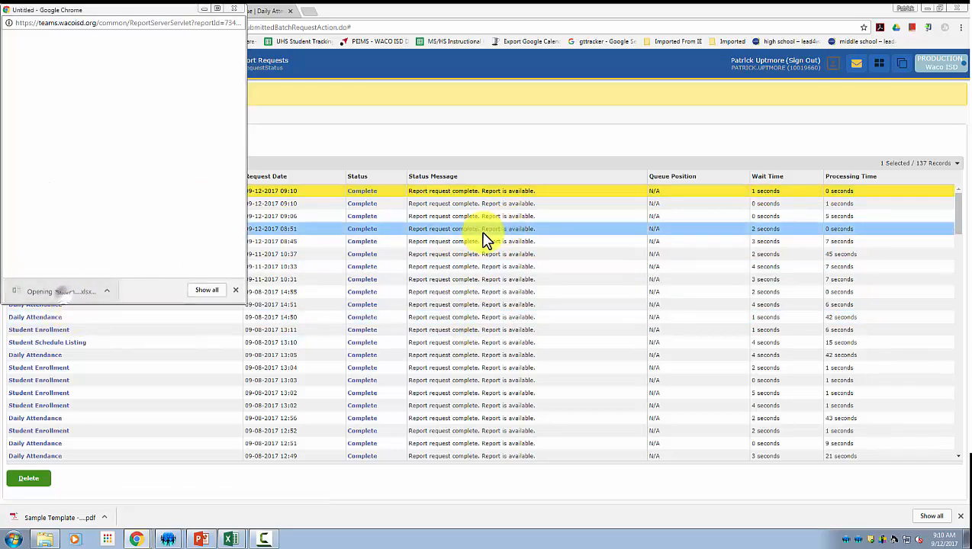
drag(564, 75, 334, 48)
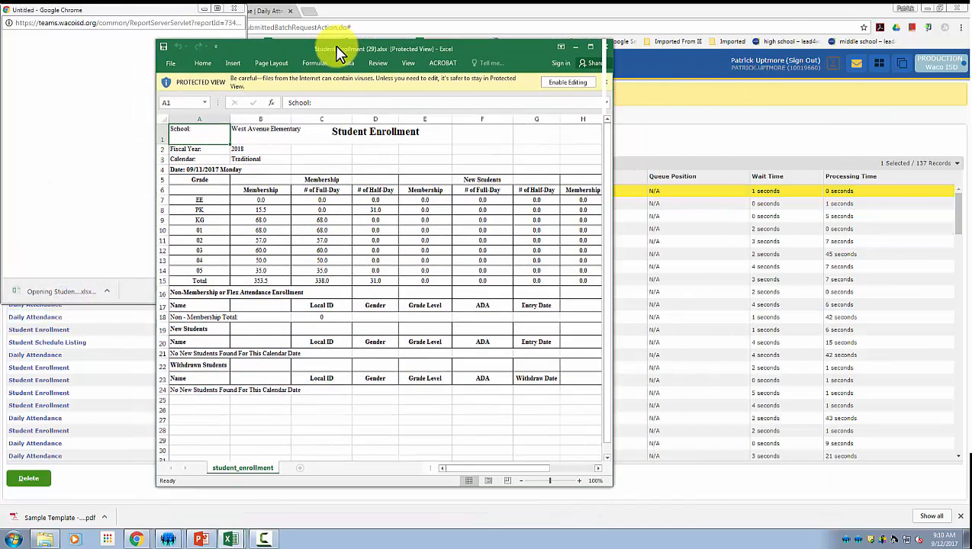
Copy the 09/11/2017 enrollment block A4:B15, totalling 353.5 members.
click(202, 200)
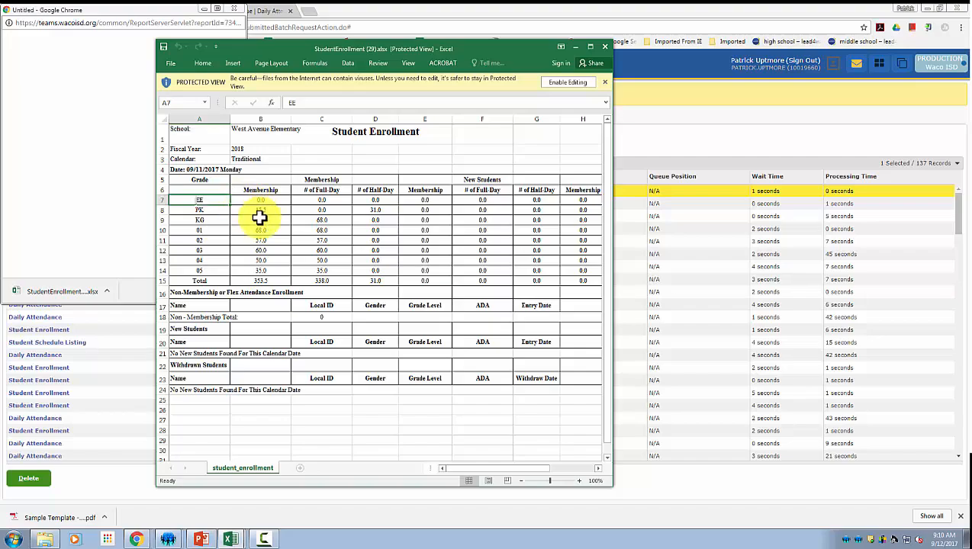
click(220, 283)
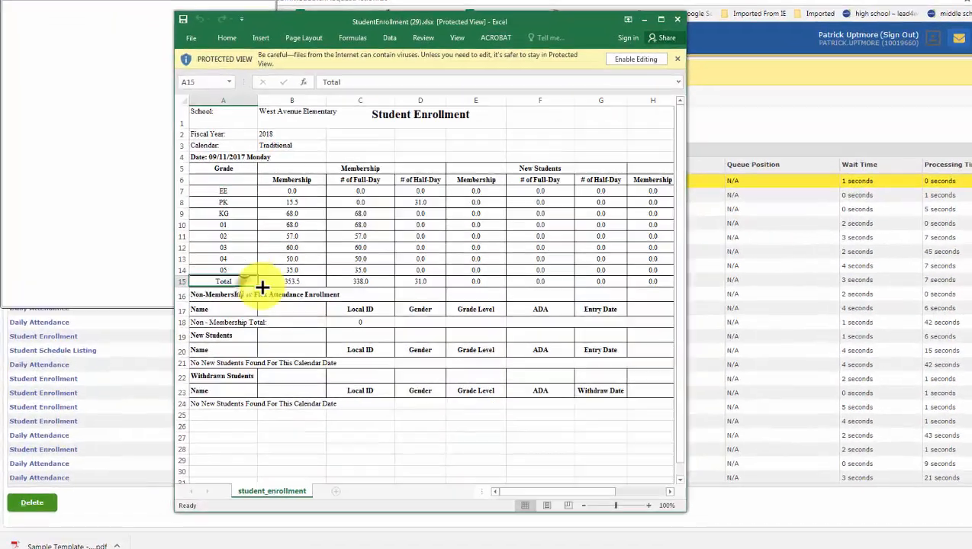
click(263, 283)
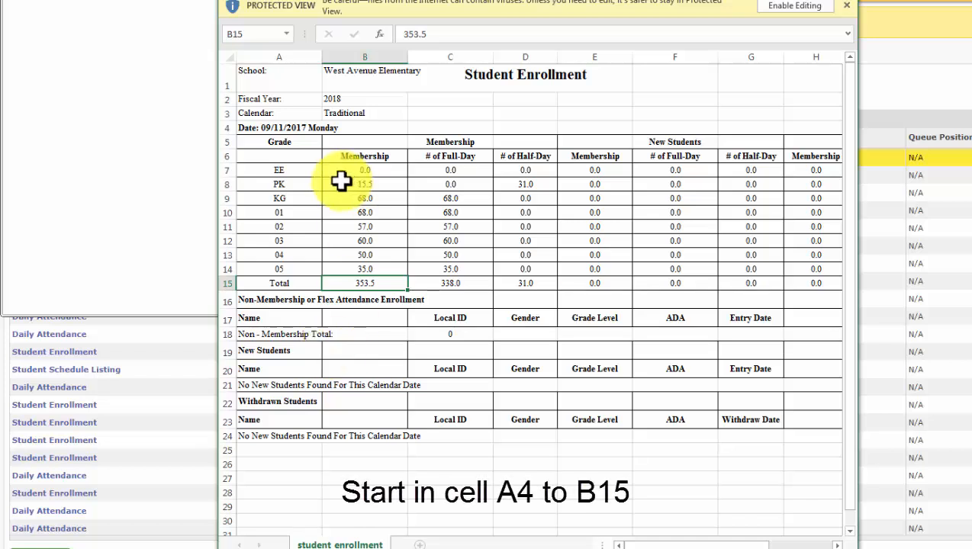
click(251, 128)
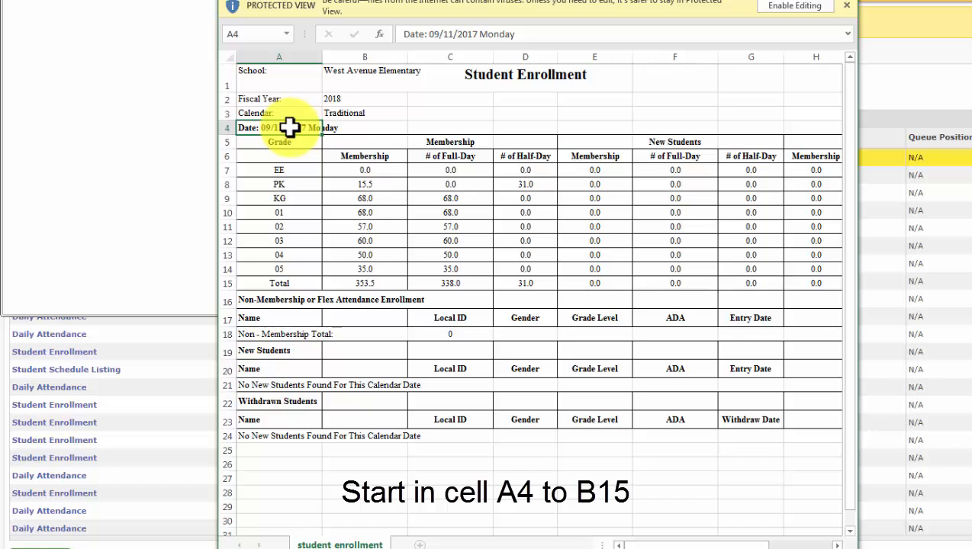
click(372, 283)
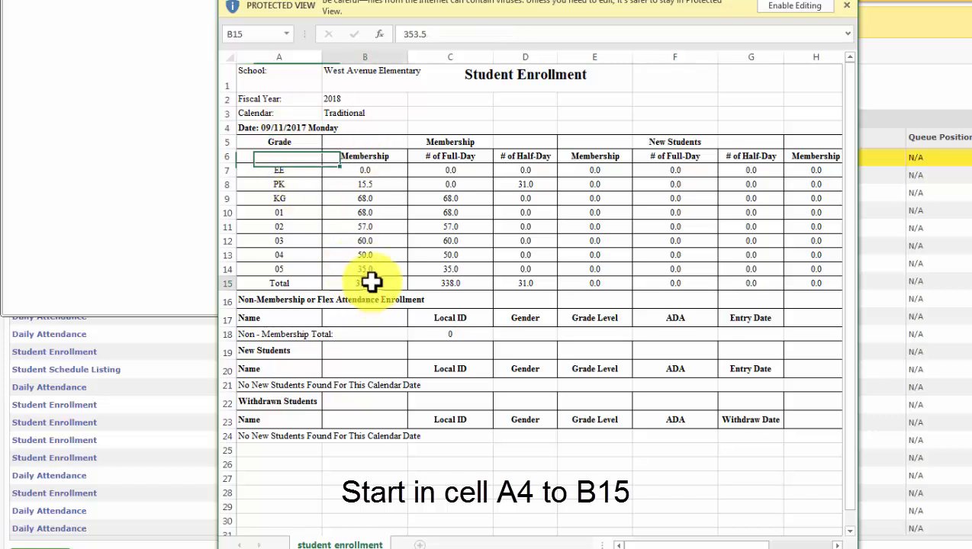
click(271, 127)
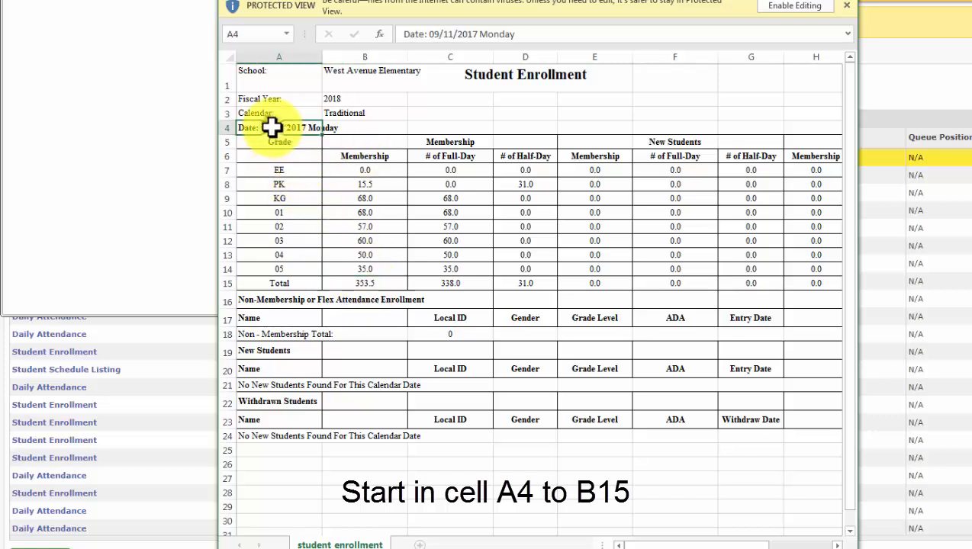
drag(295, 130, 373, 283)
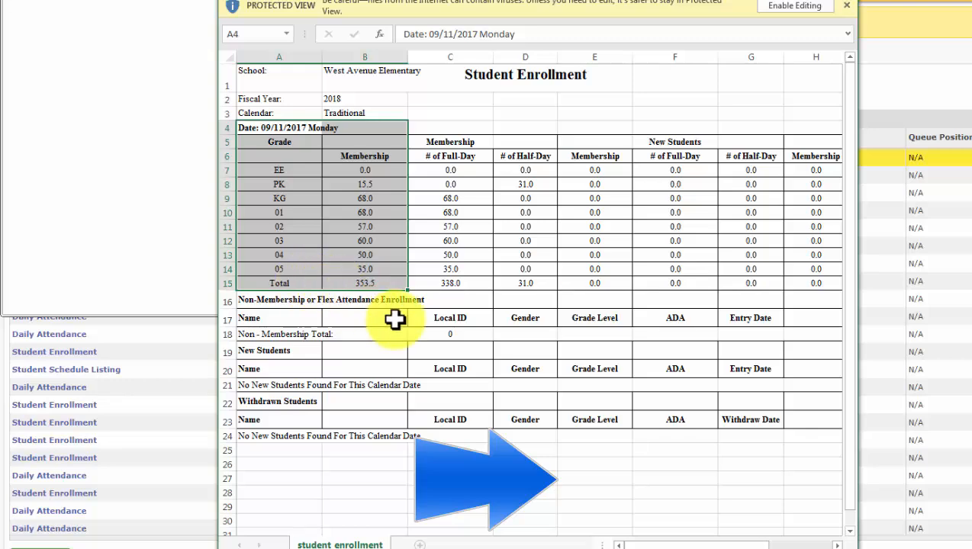
key(ctrl+c)
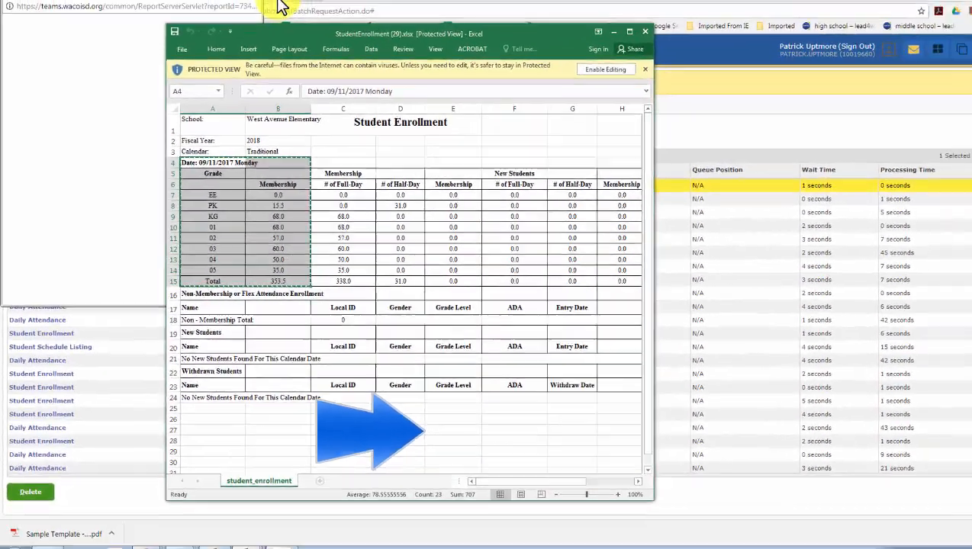
click(276, 1)
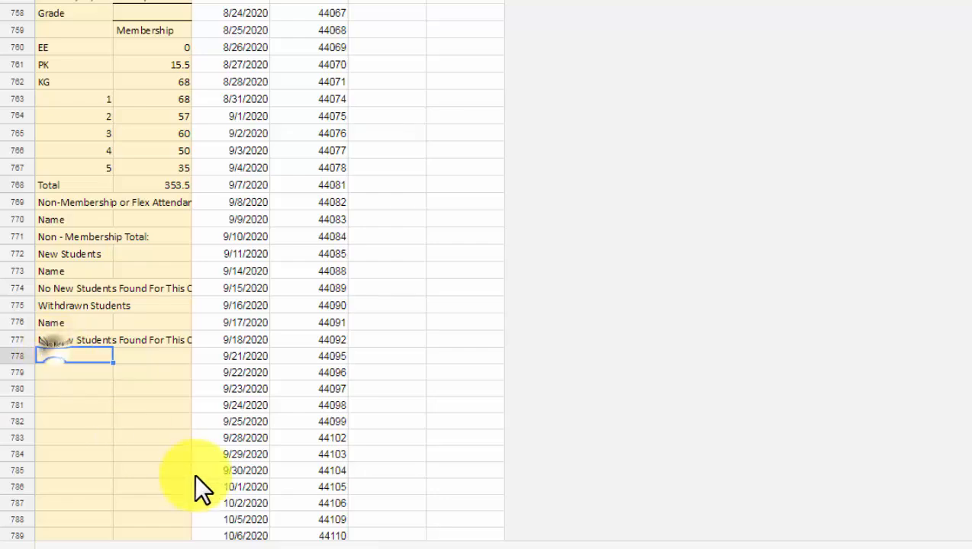
Paste the enrollment block as values only at A778, then return to DailyAttendance(TEAMS).
right_click(80, 354)
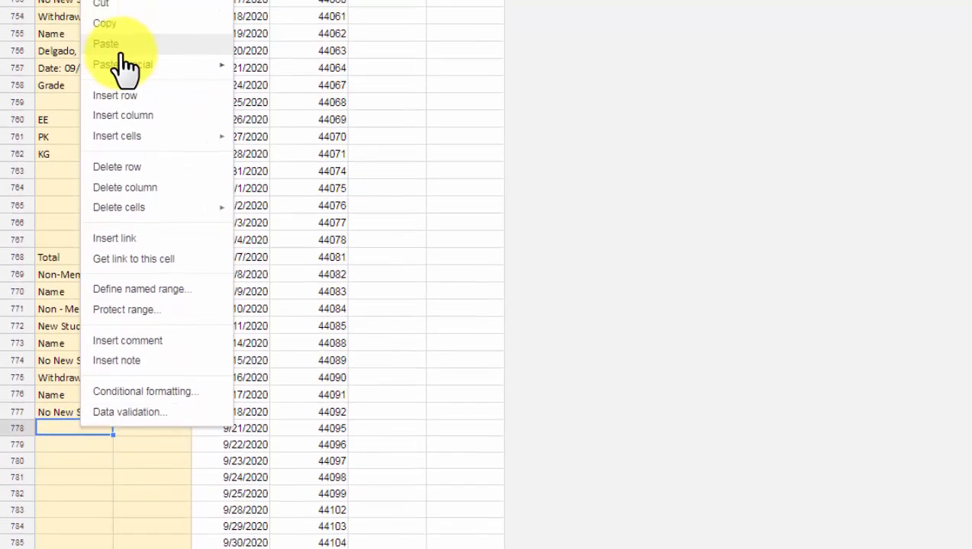
mouse_move(123, 116)
click(298, 125)
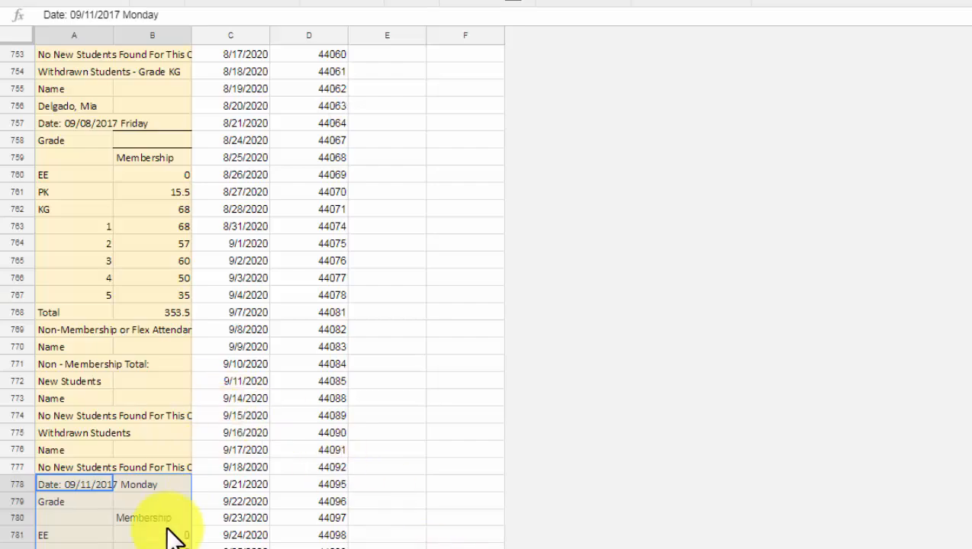
scroll(153, 546, down, 2)
click(153, 547)
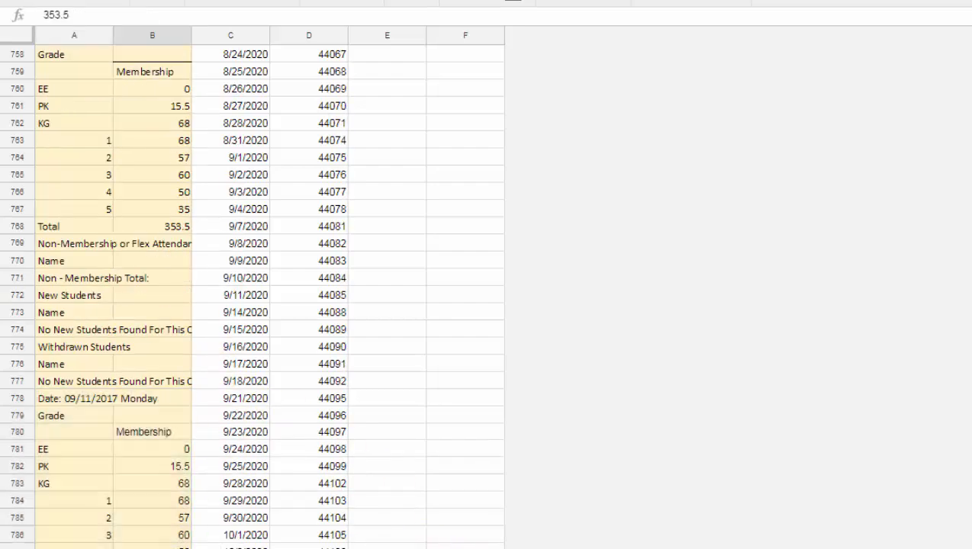
scroll(399, 481, up, 20)
scroll(399, 481, up, 20)
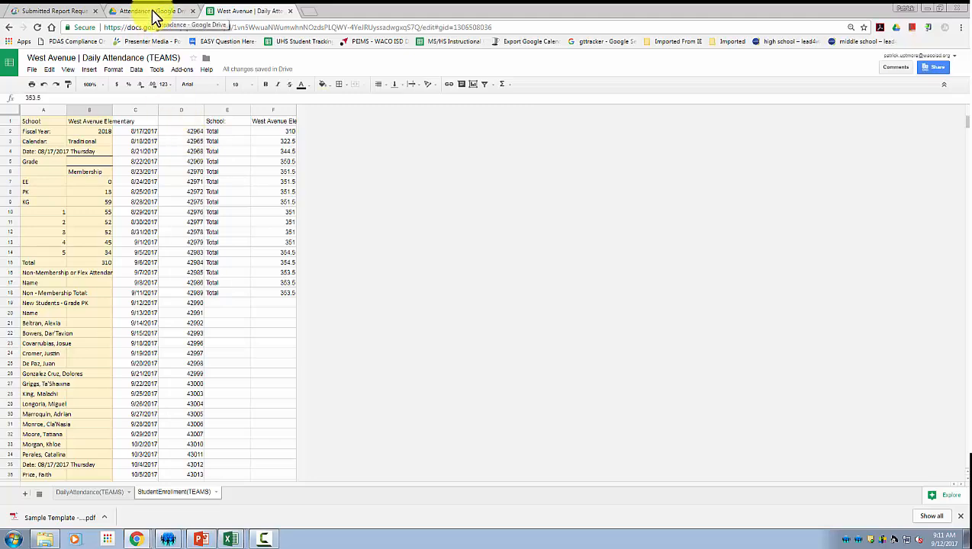
click(107, 486)
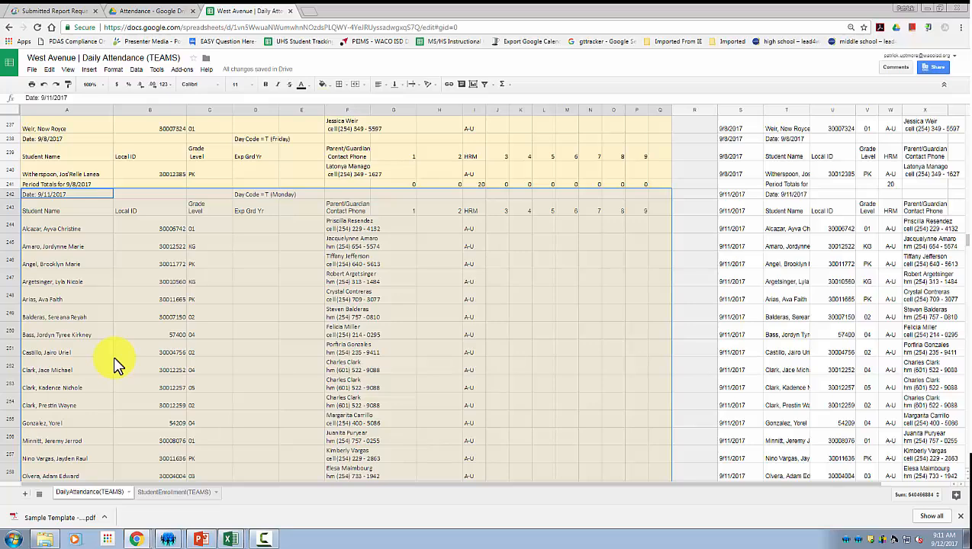
Open West Avenue | Attendance Dashboard from the Drive Attendance folder.
click(164, 12)
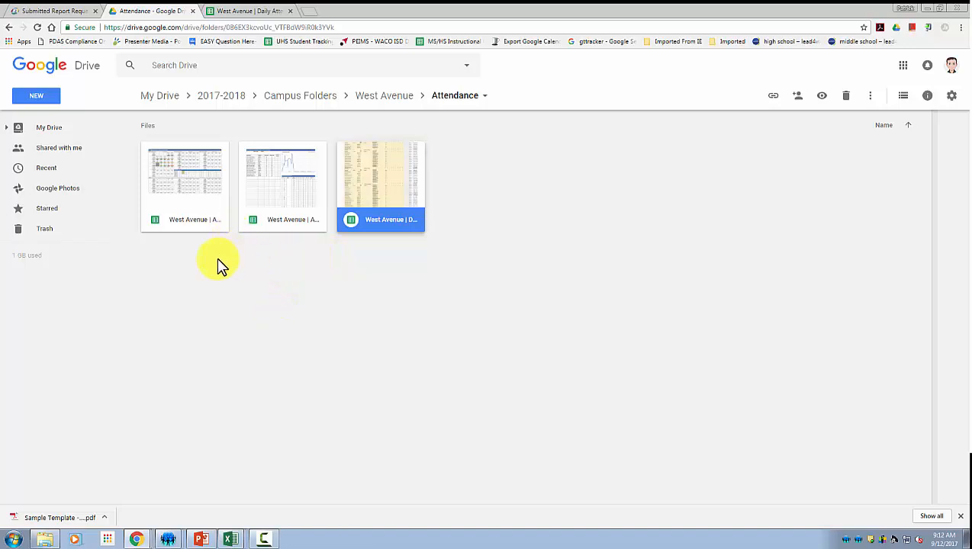
click(191, 217)
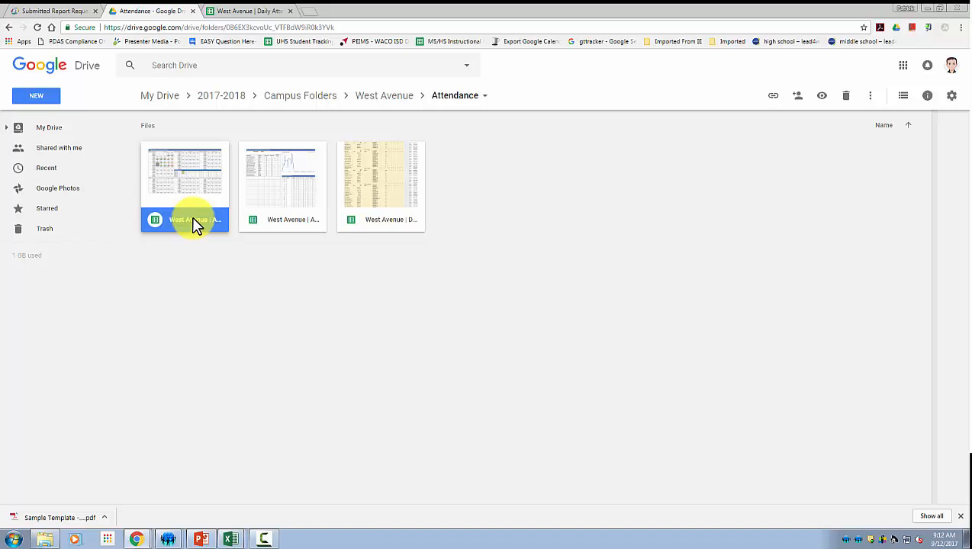
click(309, 219)
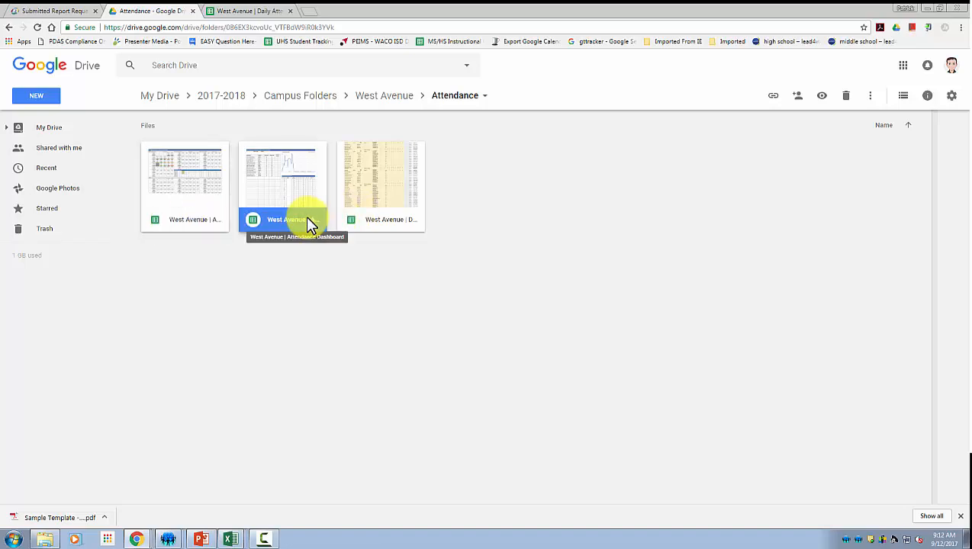
double_click(301, 216)
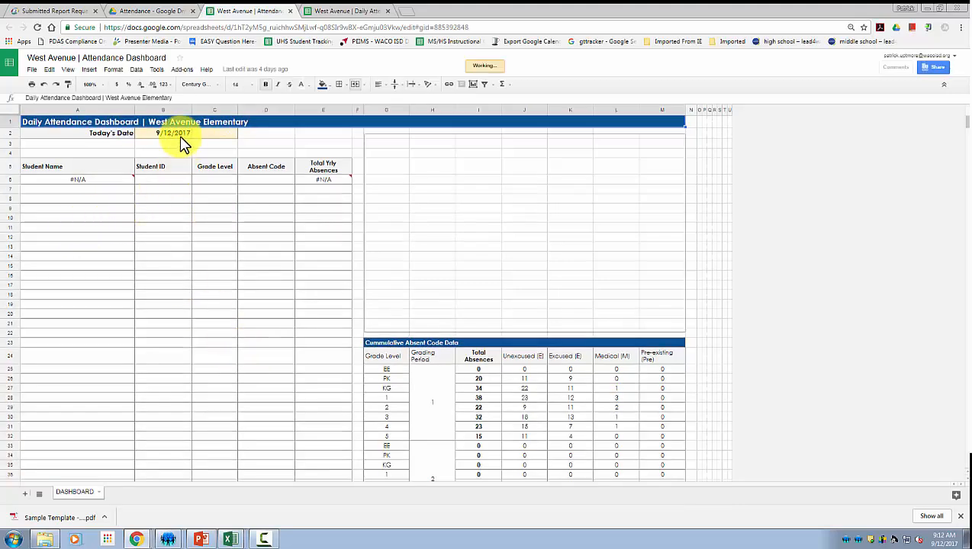
click(85, 183)
click(100, 256)
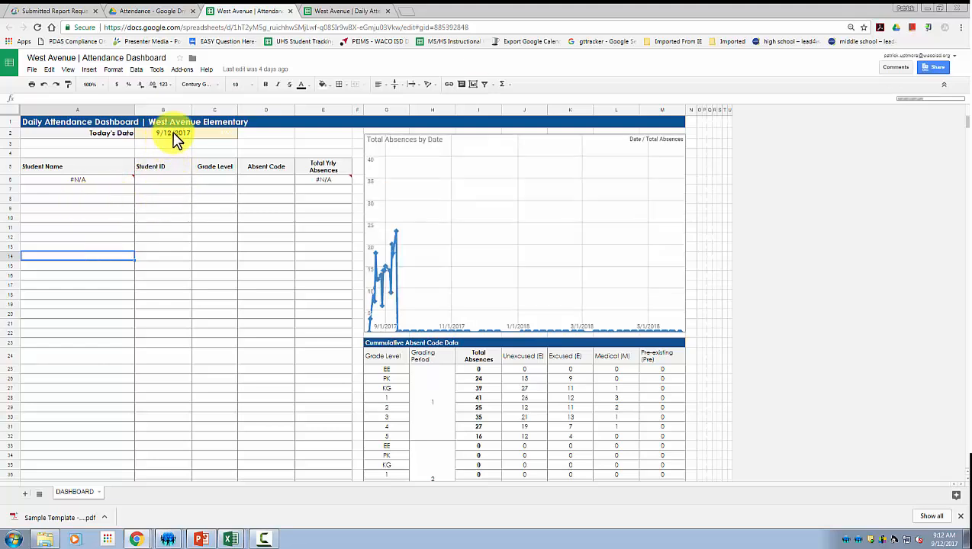
click(93, 189)
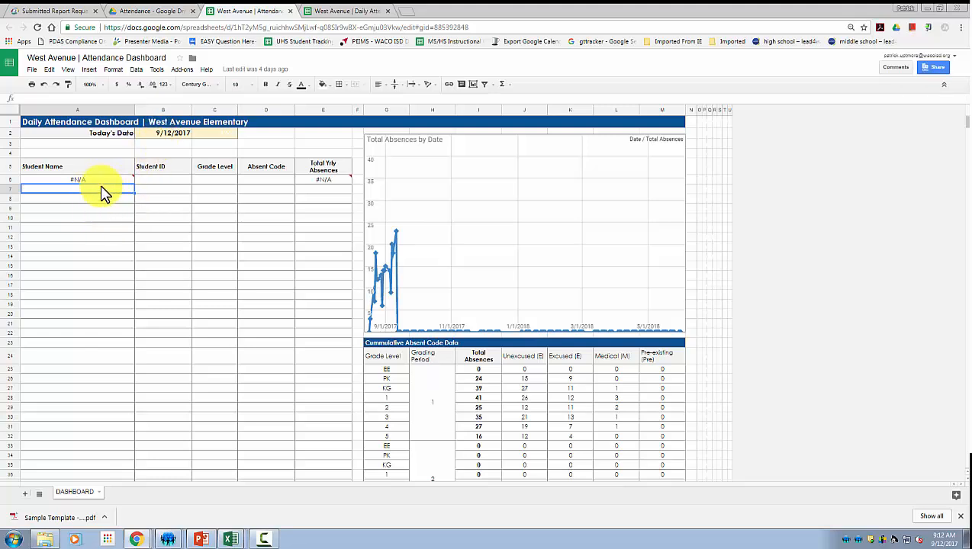
mouse_move(100, 183)
click(162, 133)
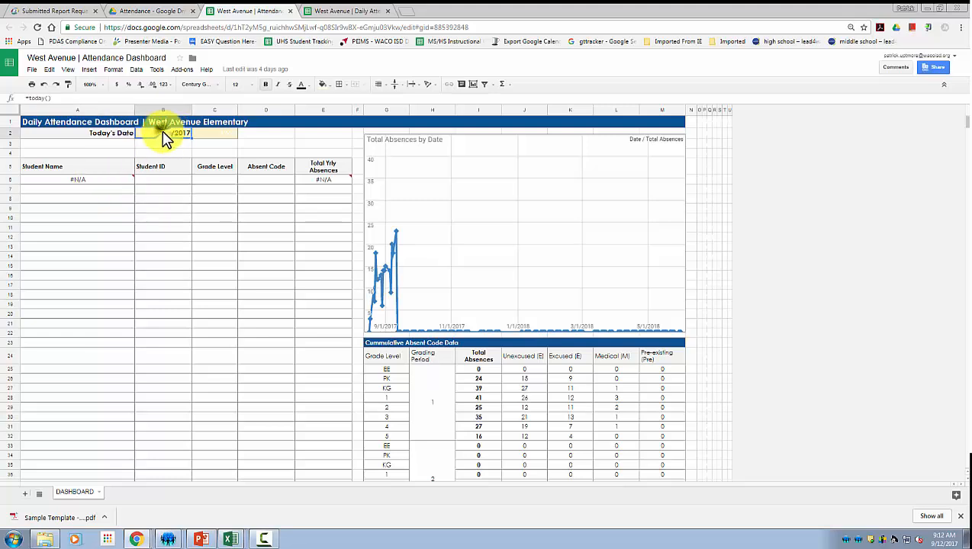
double_click(163, 135)
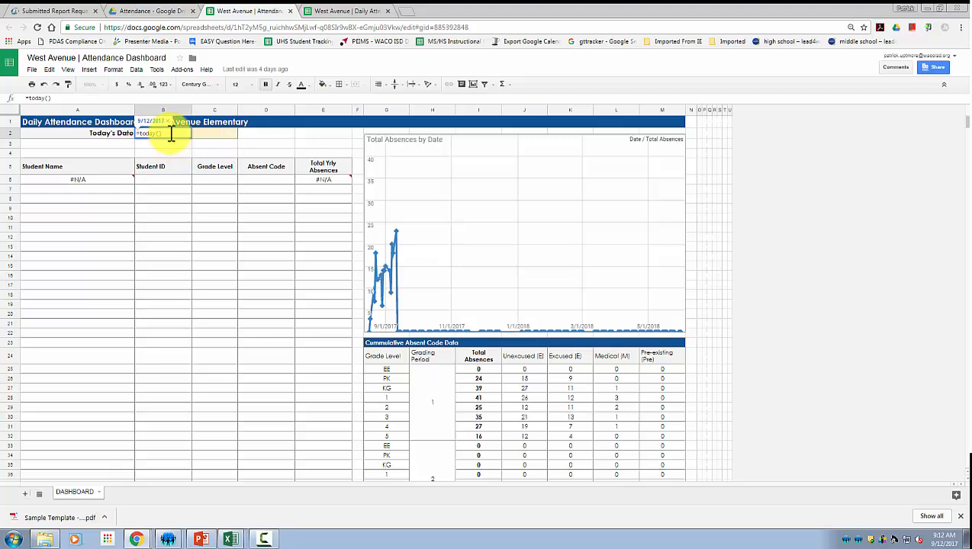
drag(169, 134, 88, 139)
text(9)
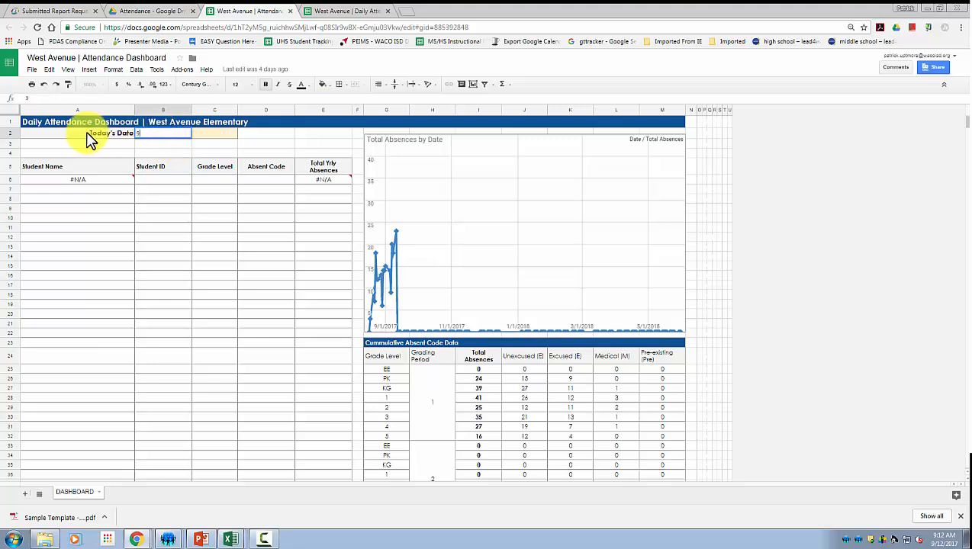
text(/8/2017)
key(Return)
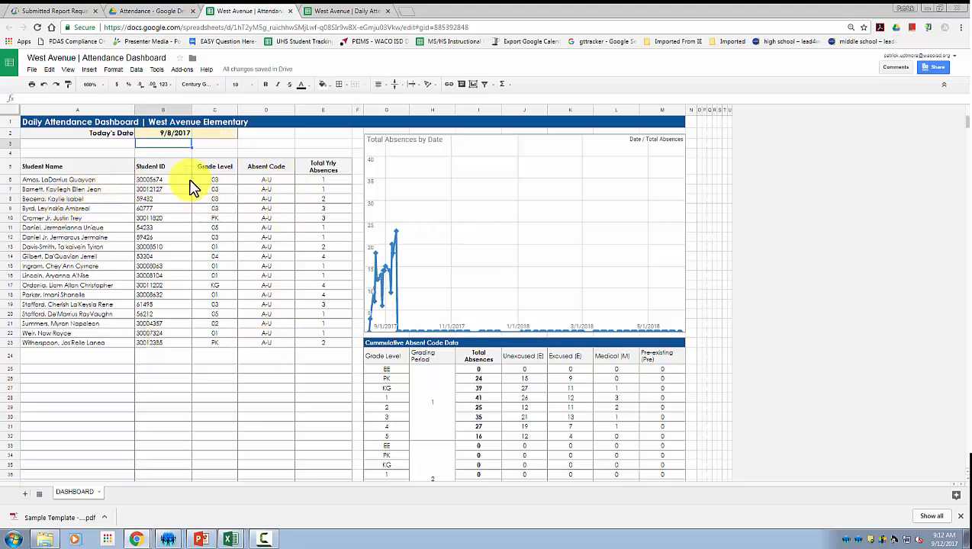
click(171, 135)
text(=t)
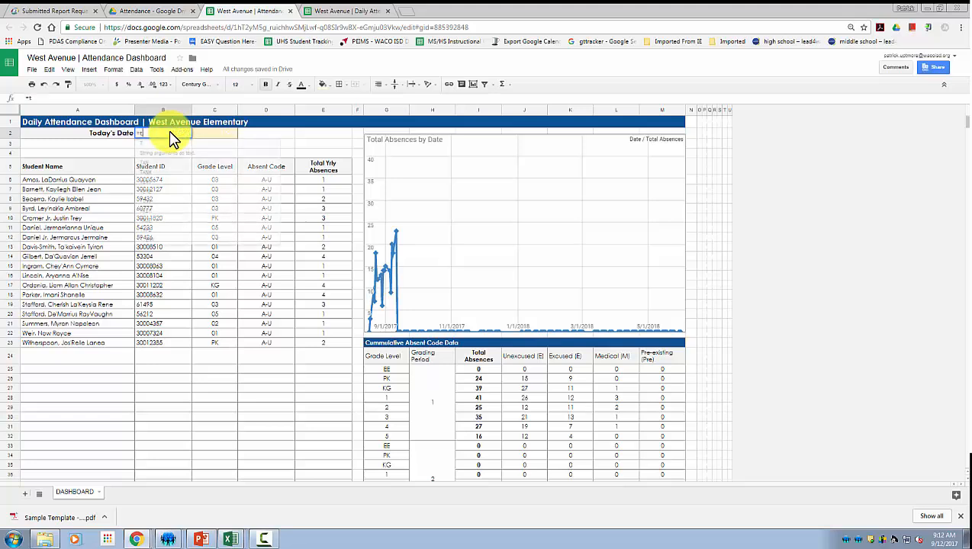
text(oday)
key(Return)
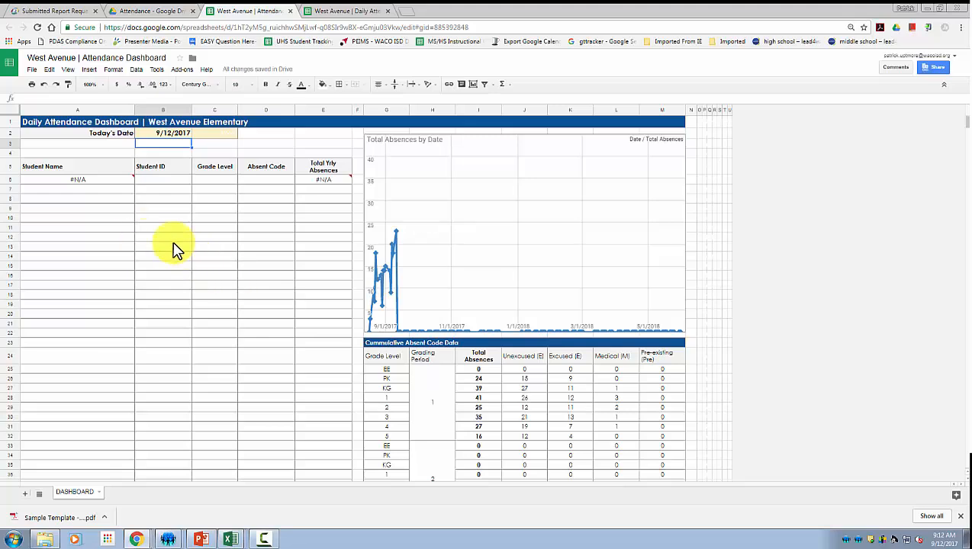
scroll(174, 249, down, 1)
scroll(439, 343, down, 2)
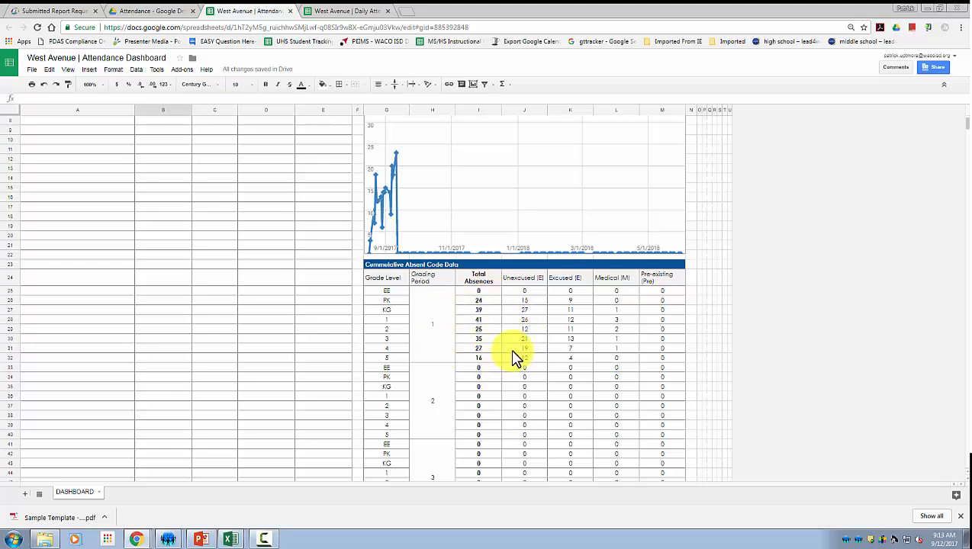
Change the absence table's J24 header from Unexcused (E) to Unexcused (U).
click(435, 334)
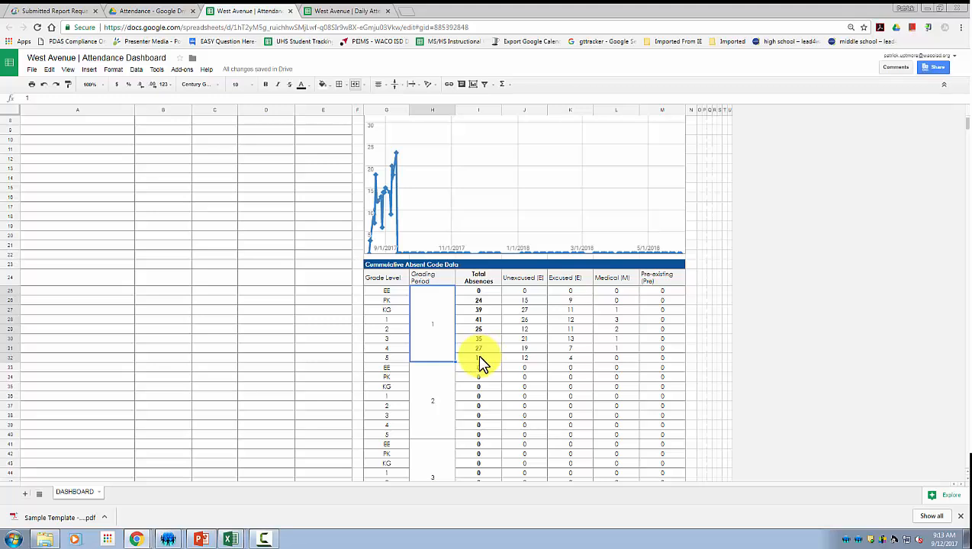
click(482, 321)
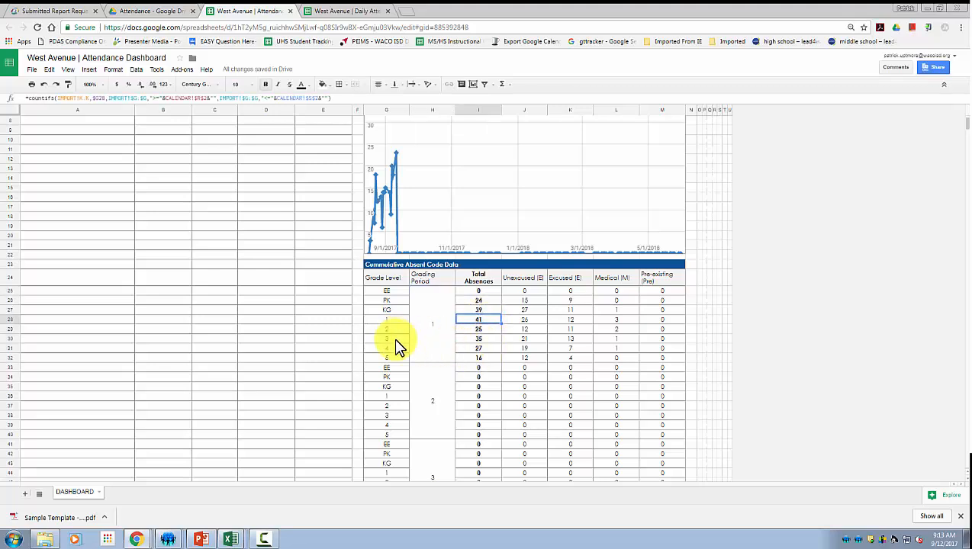
click(526, 320)
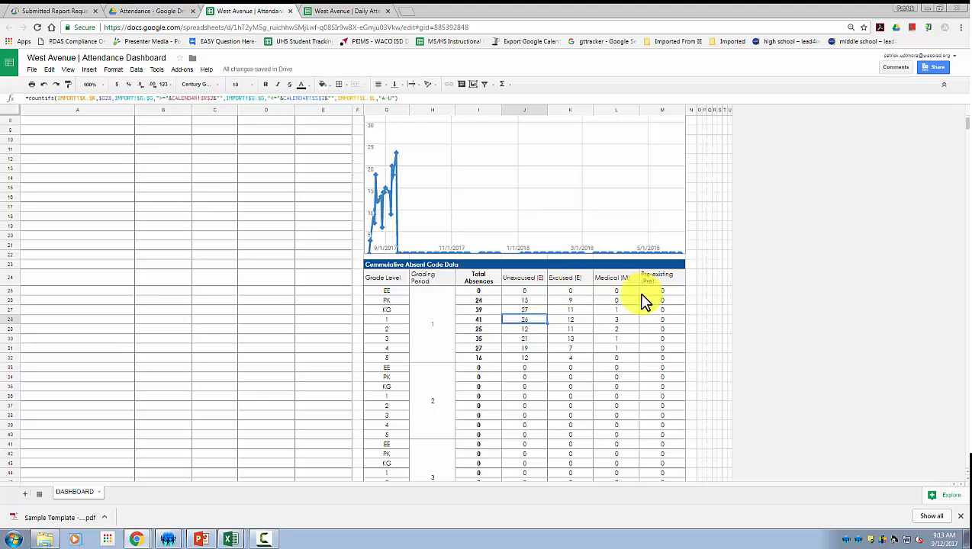
click(537, 280)
double_click(538, 280)
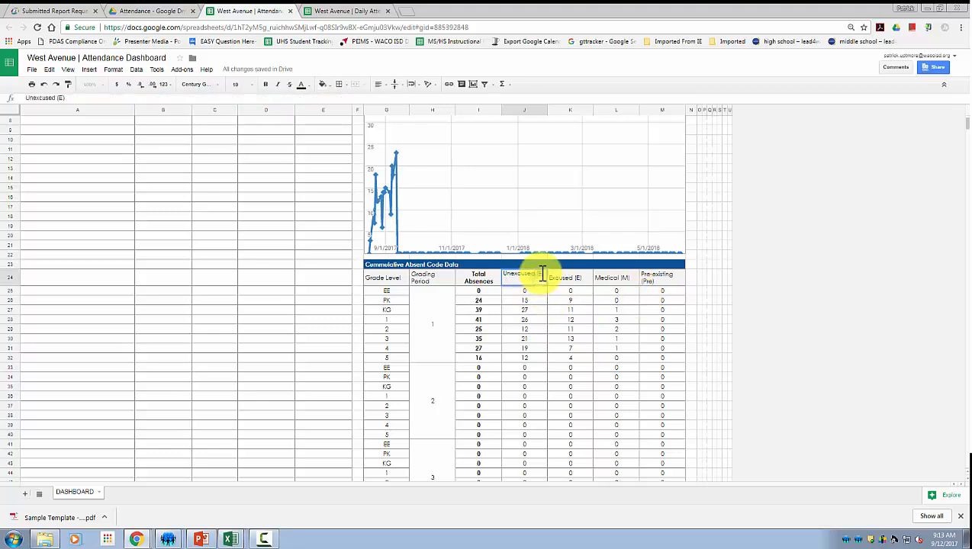
drag(542, 275, 578, 290)
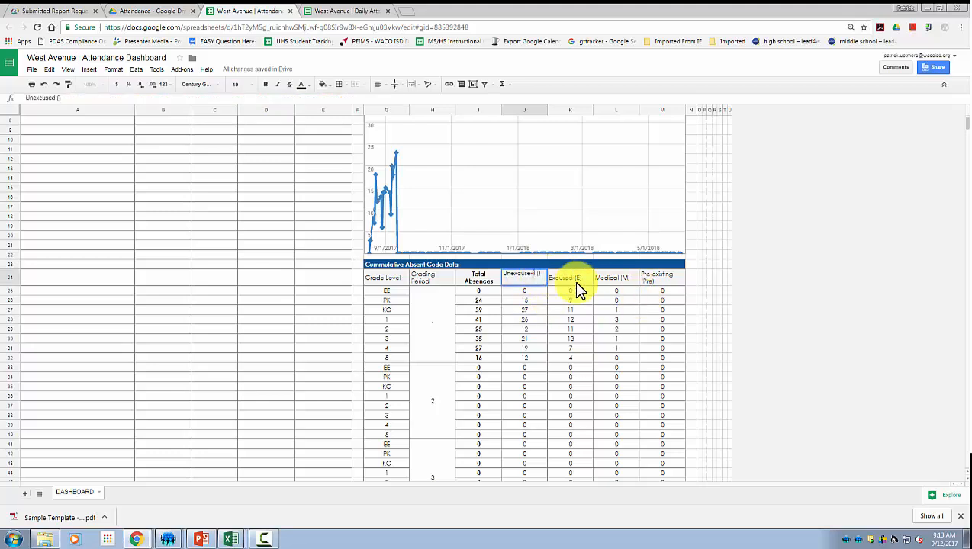
scroll(521, 377, down, 2)
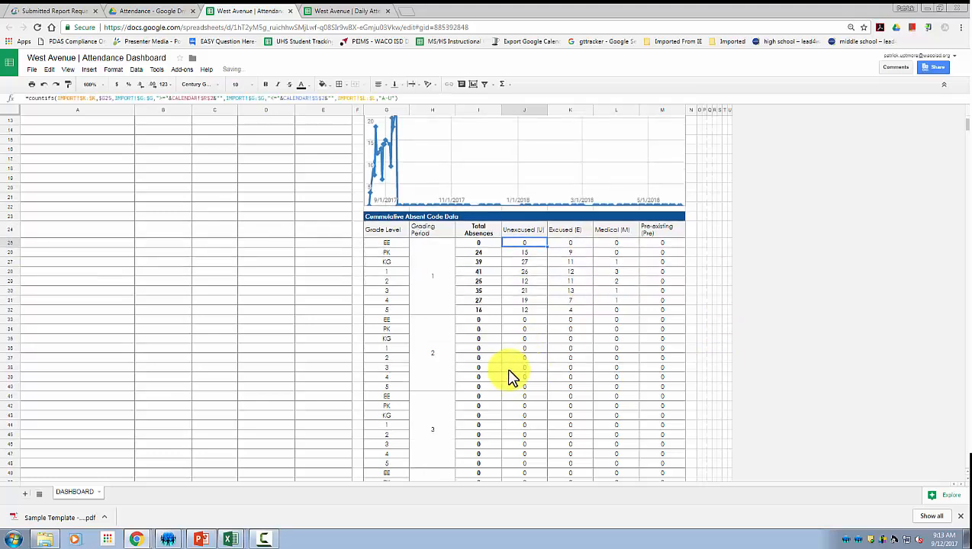
click(448, 360)
click(438, 413)
Change the student table's L76 header to Unexcused (U).
scroll(458, 427, down, 2)
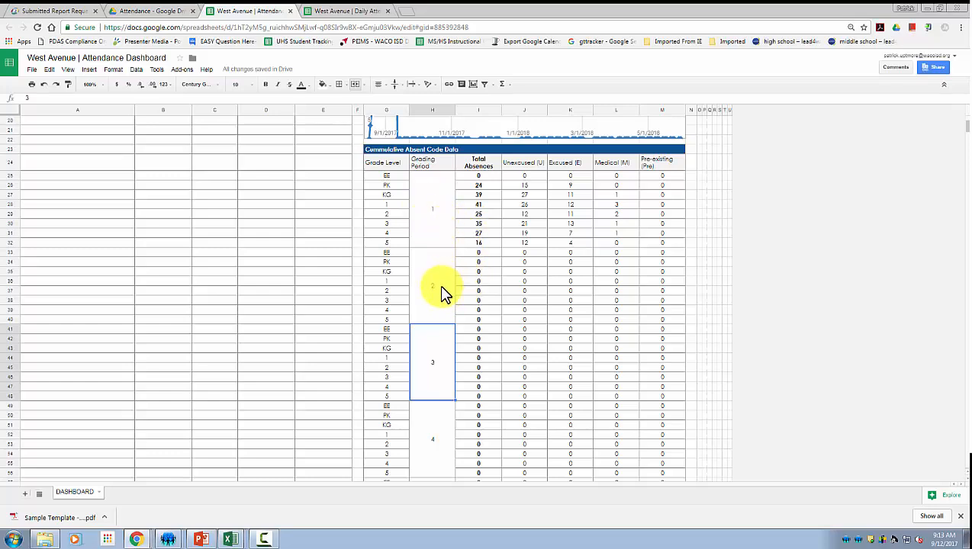
scroll(443, 293, down, 2)
scroll(444, 294, down, 8)
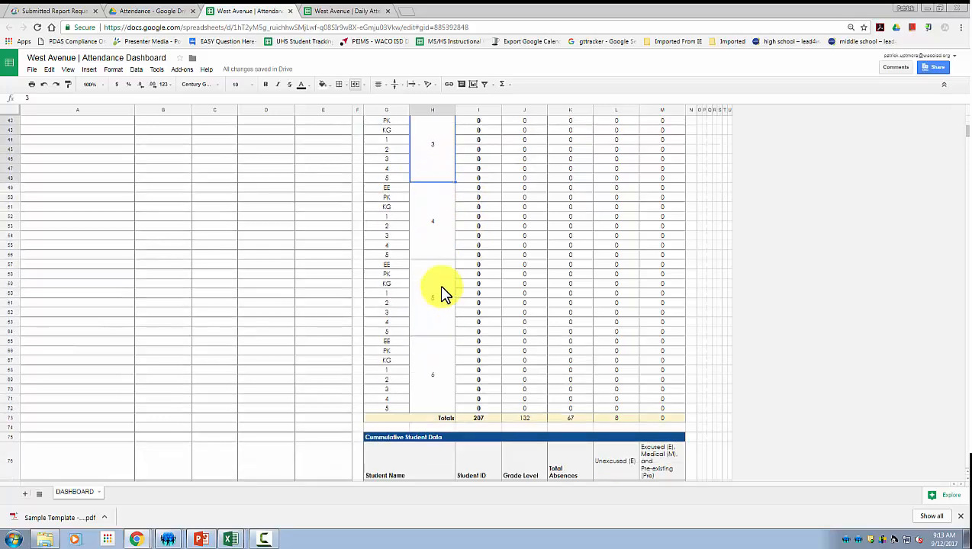
scroll(481, 385, down, 3)
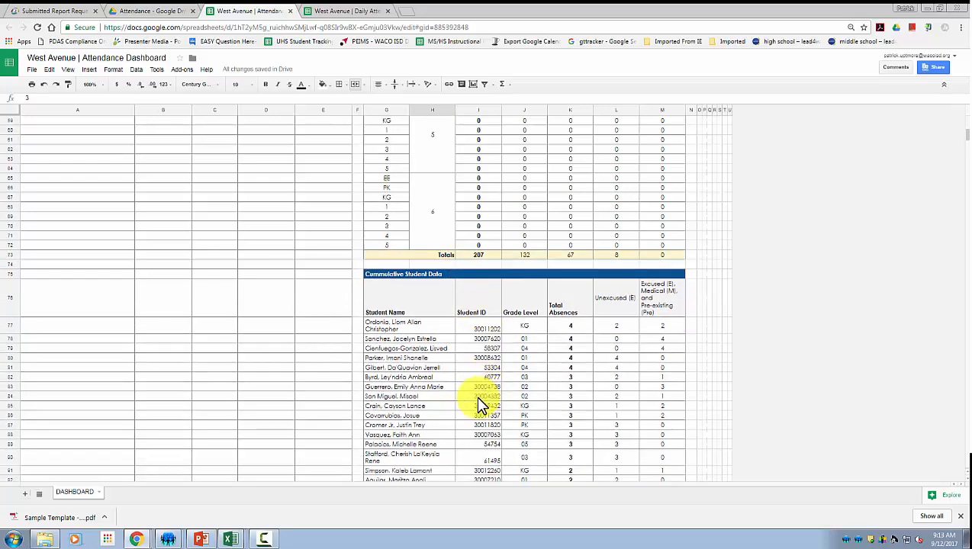
scroll(484, 406, down, 2)
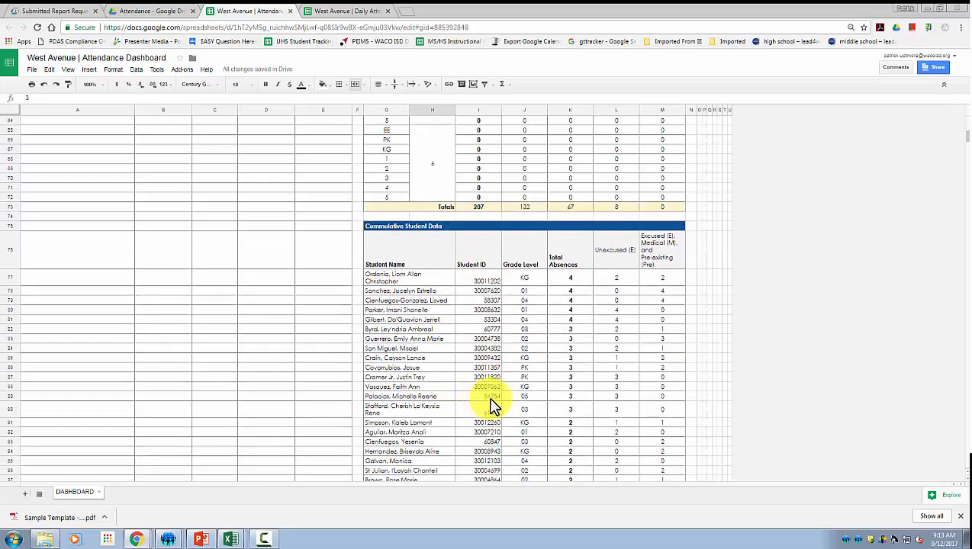
double_click(622, 259)
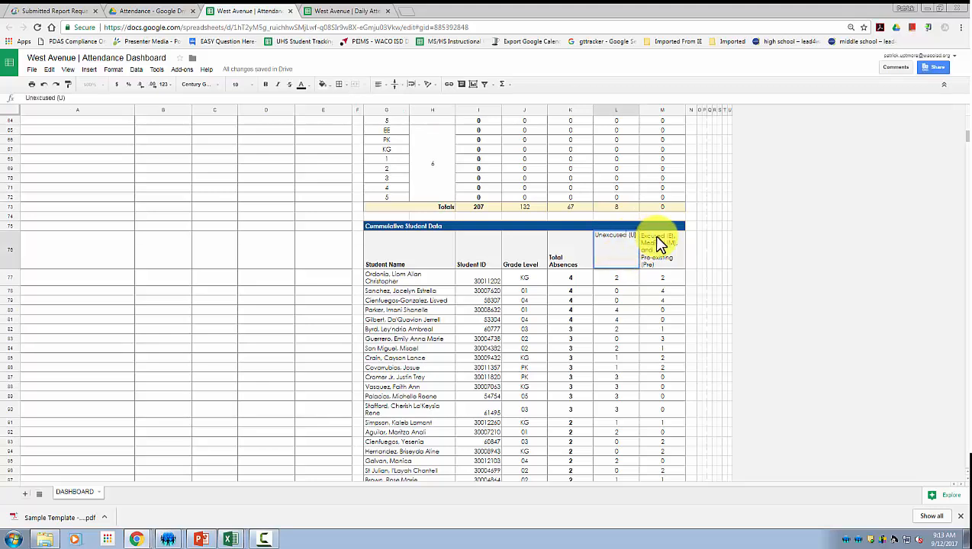
key(Return)
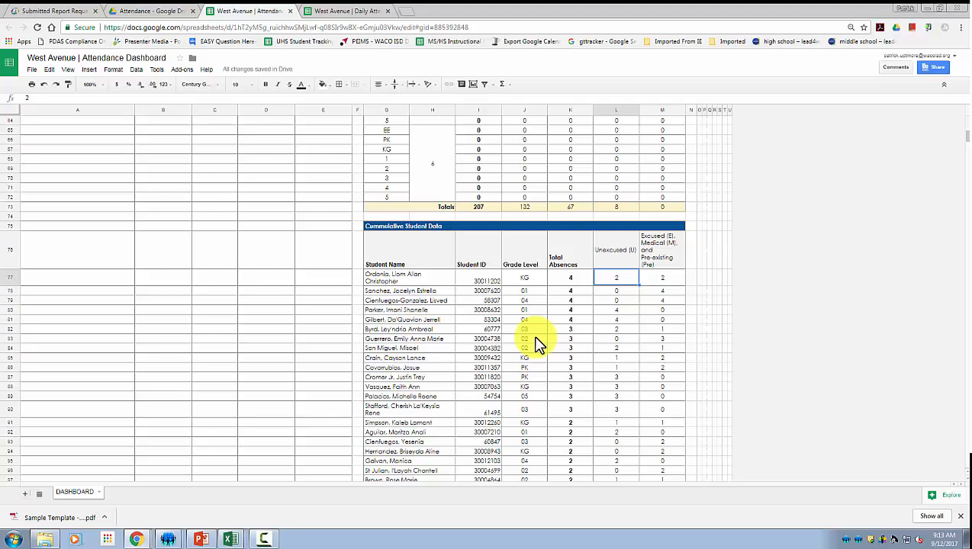
Review the students' total, unexcused and excused absence counts and scroll through the tables.
click(425, 278)
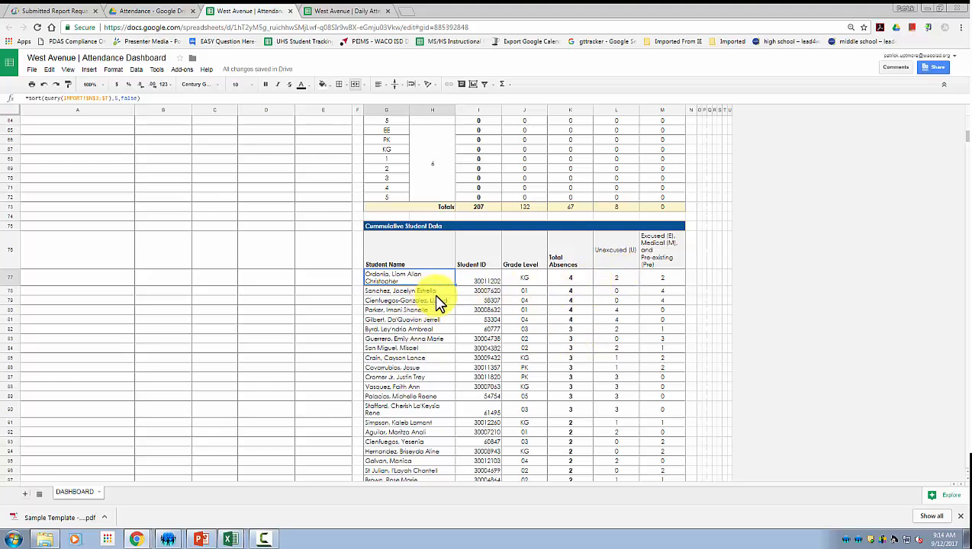
click(574, 275)
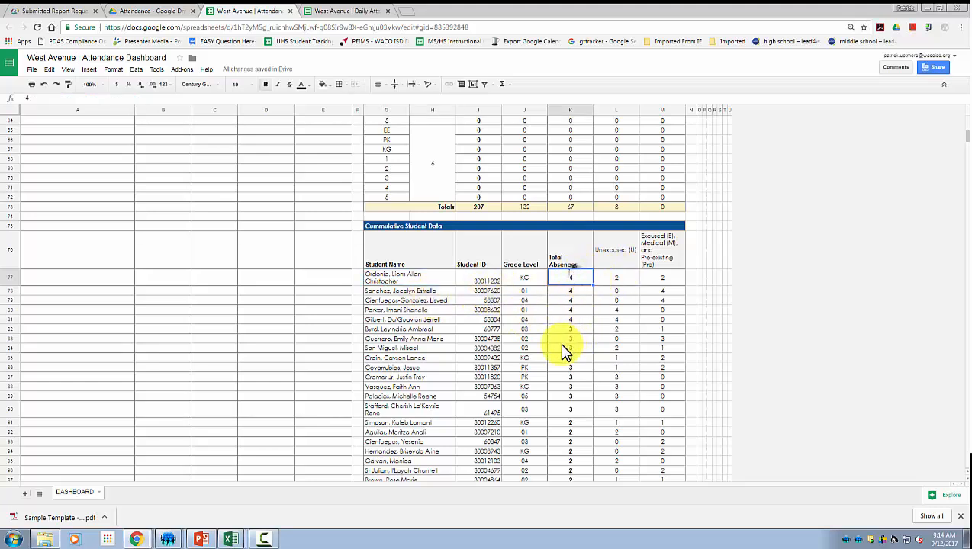
click(624, 280)
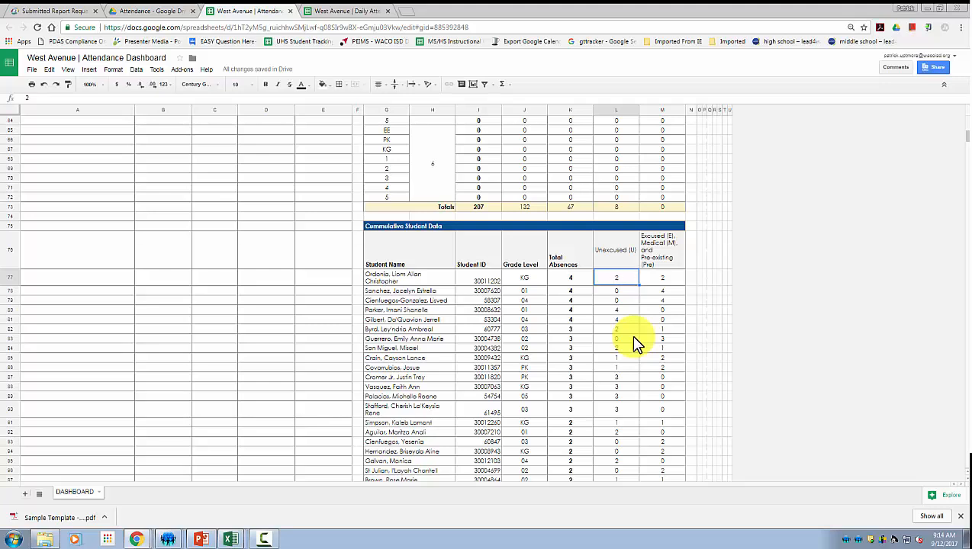
click(667, 281)
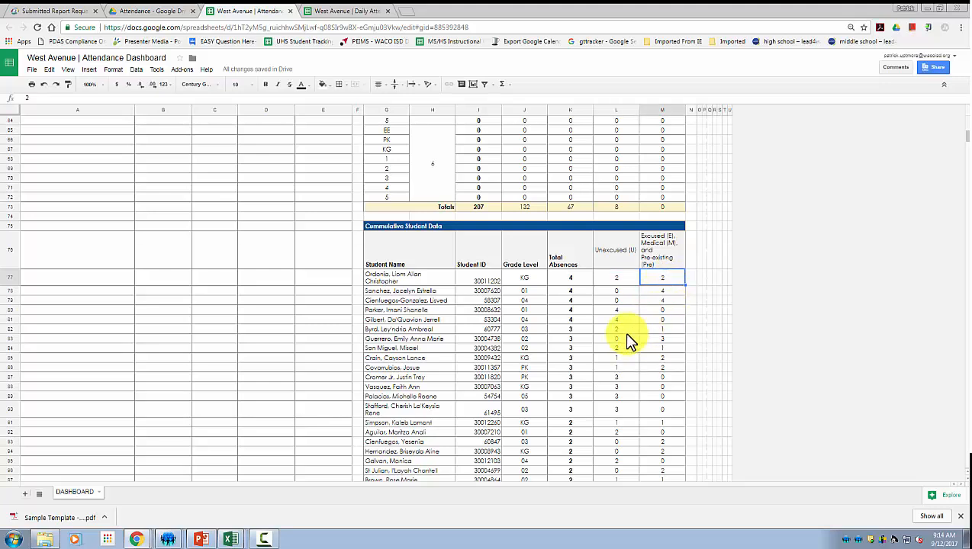
click(675, 290)
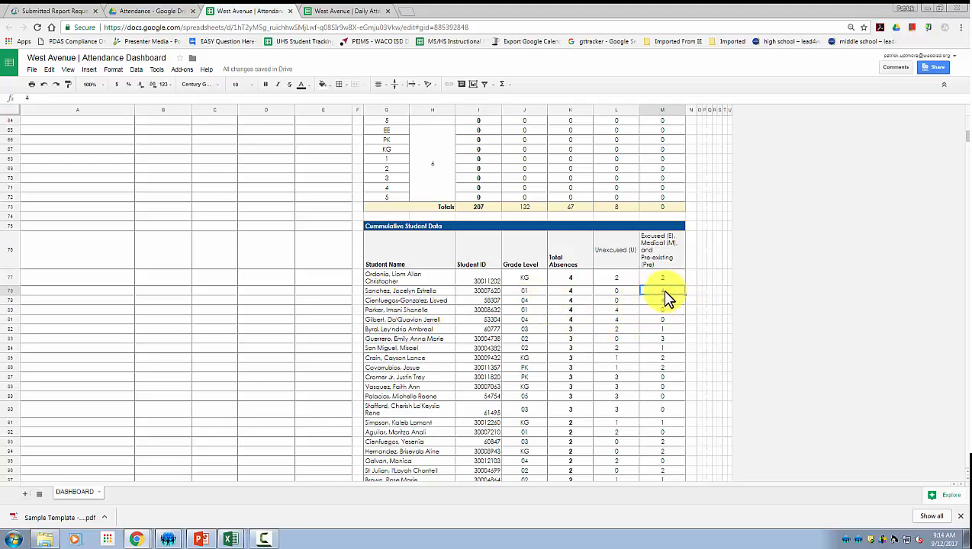
click(616, 311)
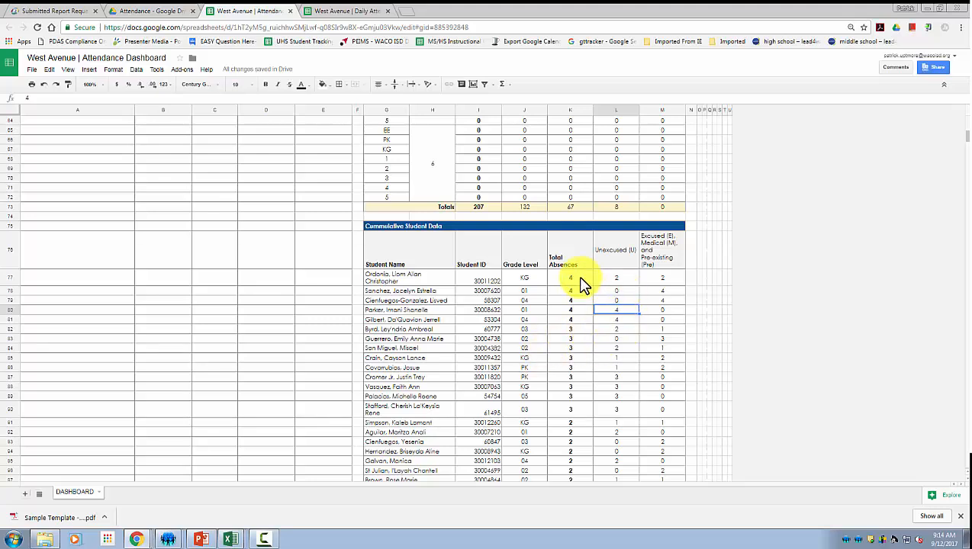
scroll(591, 385, down, 2)
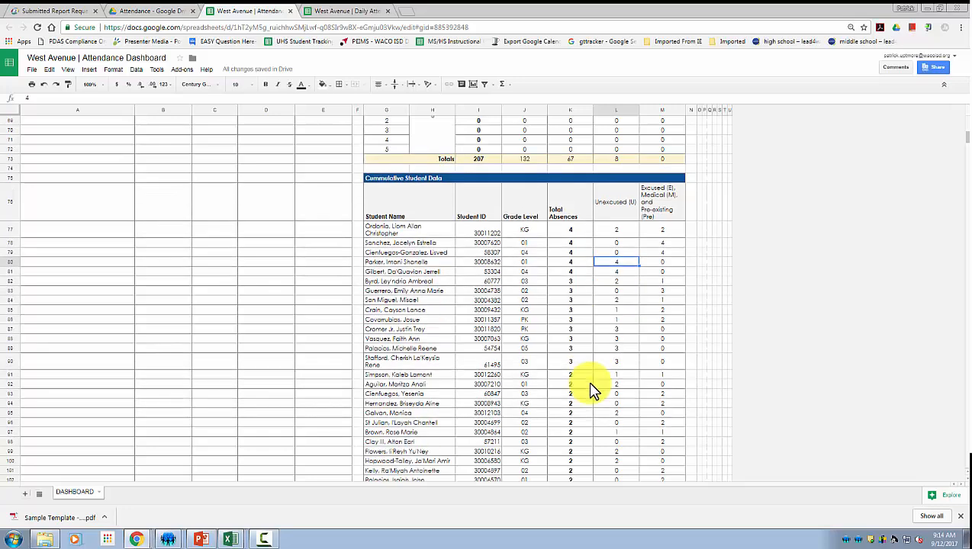
scroll(593, 389, down, 2)
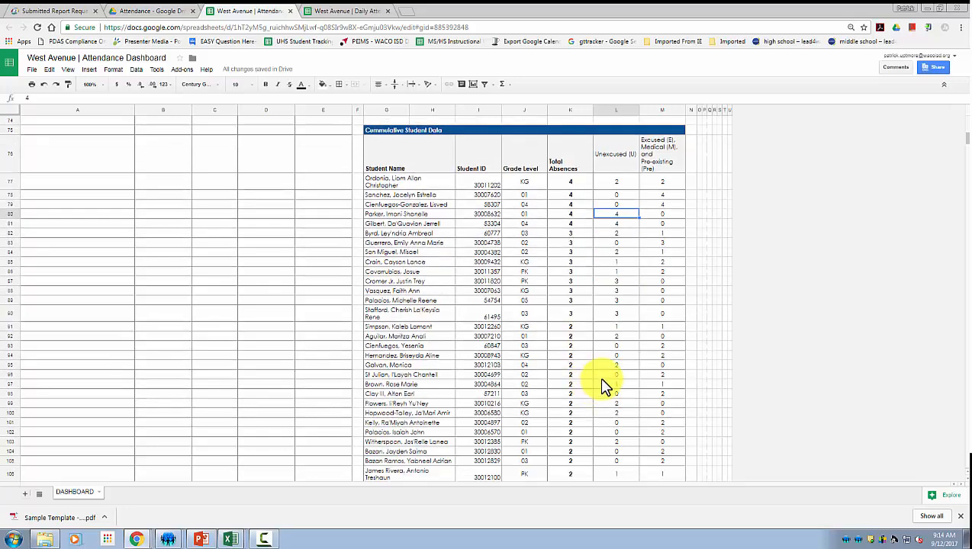
scroll(616, 338, down, 3)
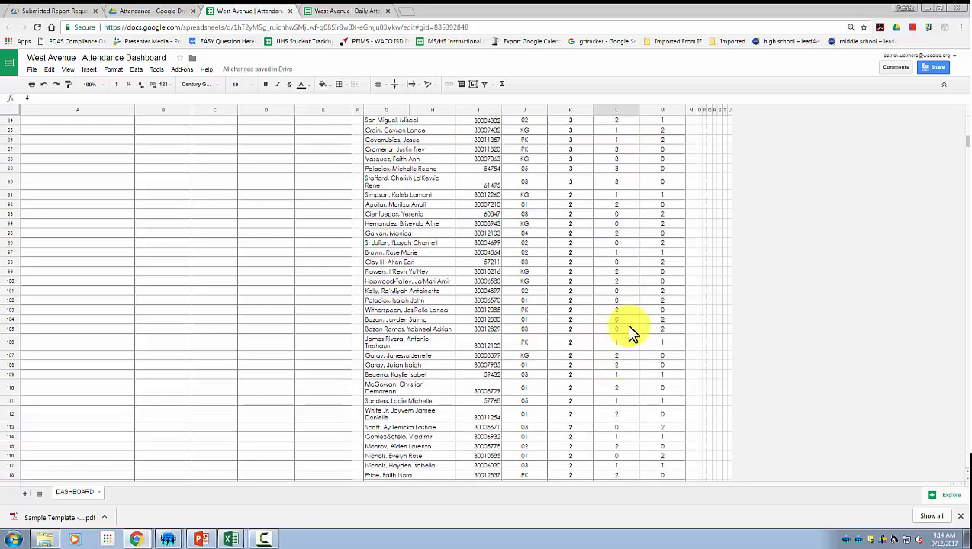
scroll(630, 332, up, 20)
scroll(570, 379, down, 3)
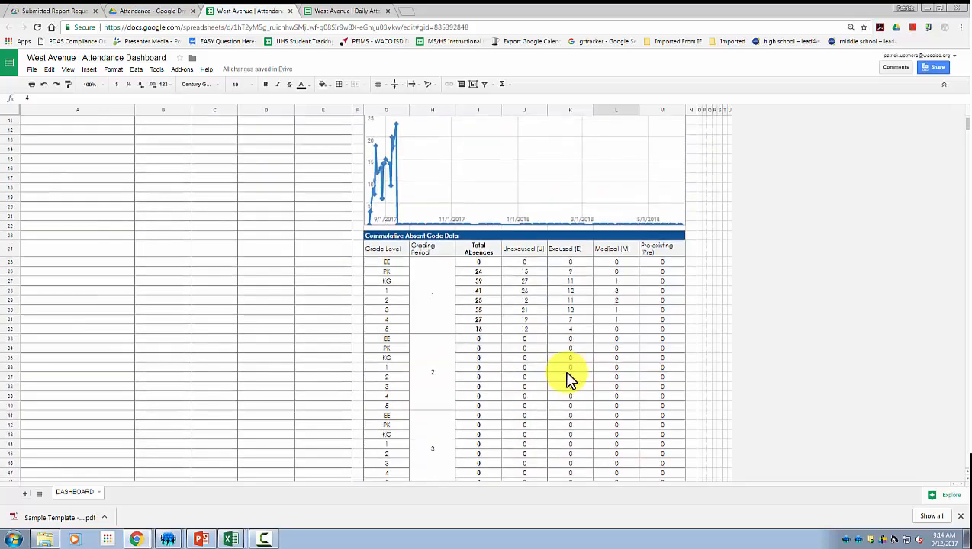
scroll(579, 381, down, 5)
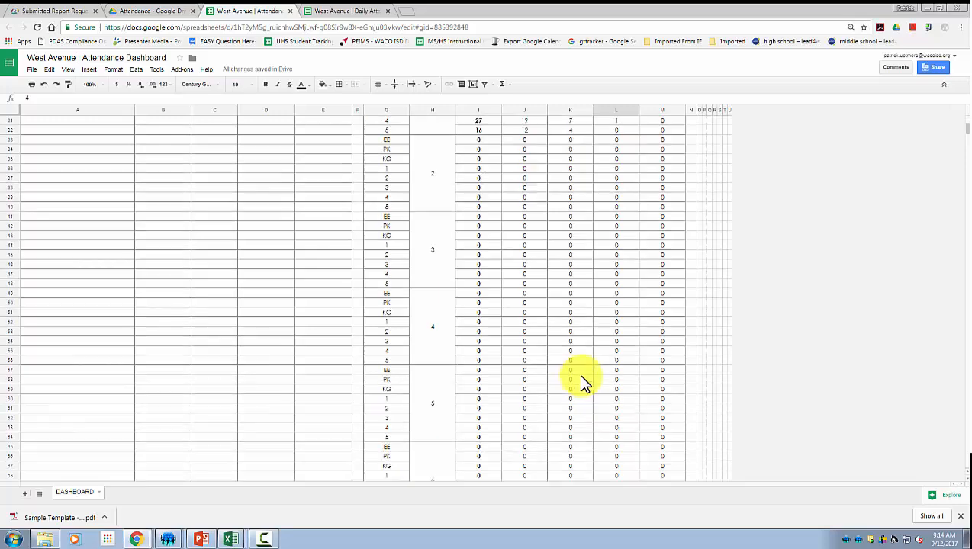
scroll(581, 381, down, 8)
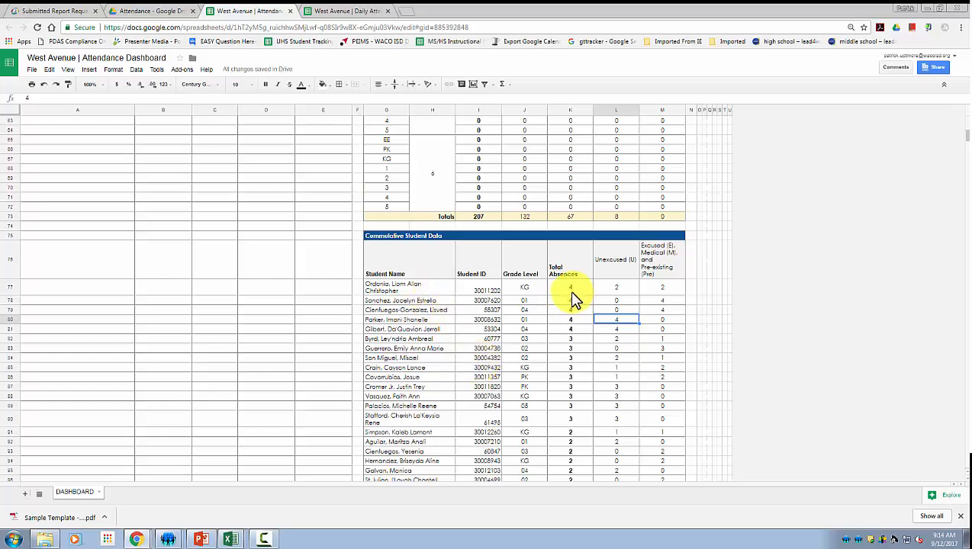
scroll(573, 298, up, 9)
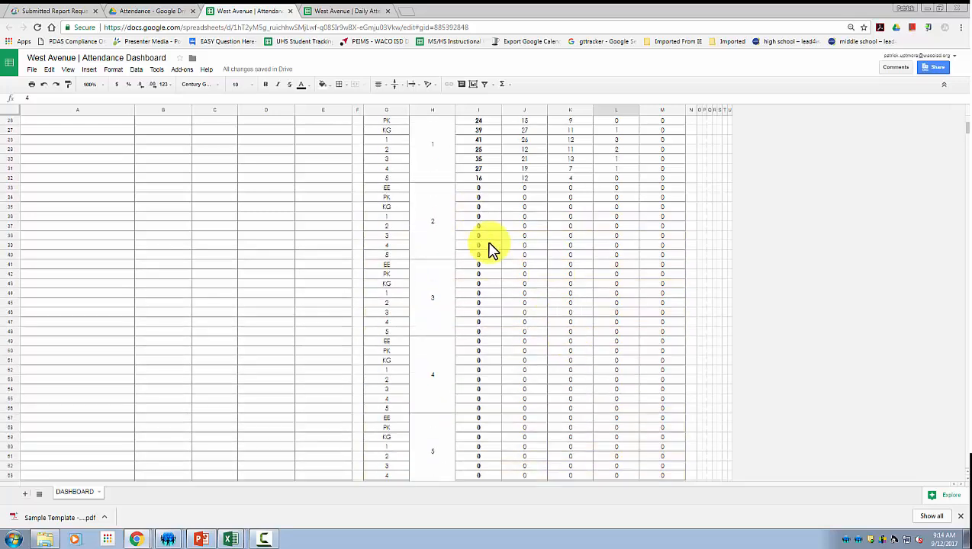
scroll(492, 252, up, 6)
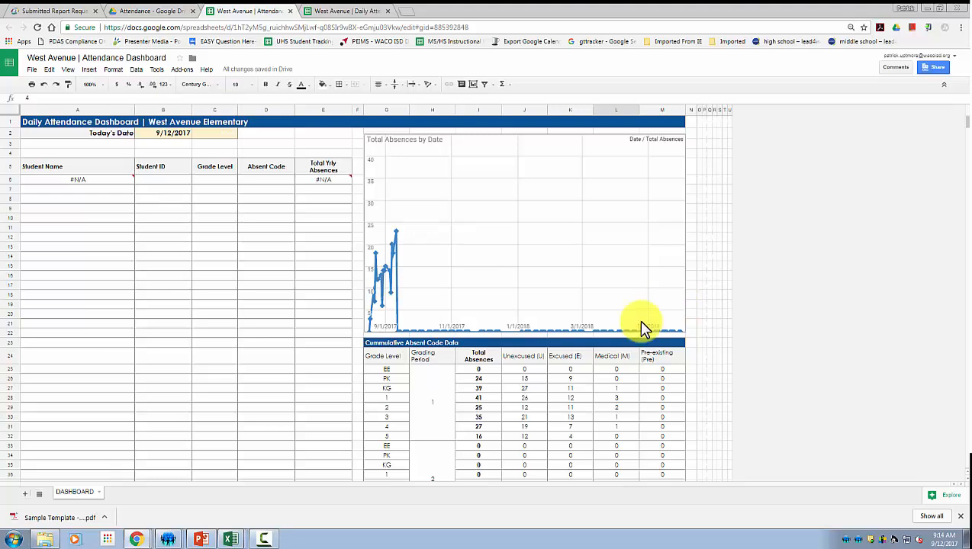
Close the Attendance Dashboard and open the West Avenue Absence Call Log from Drive.
click(289, 11)
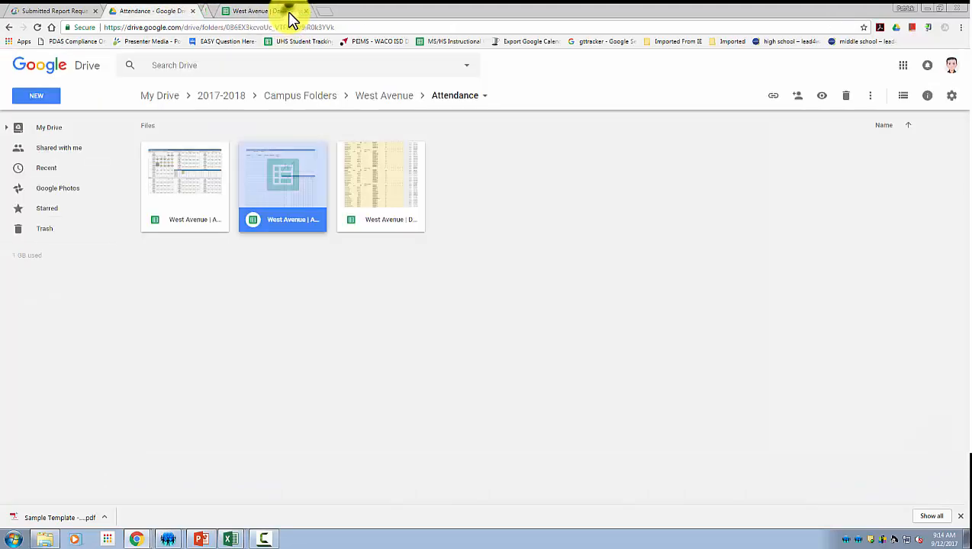
double_click(200, 197)
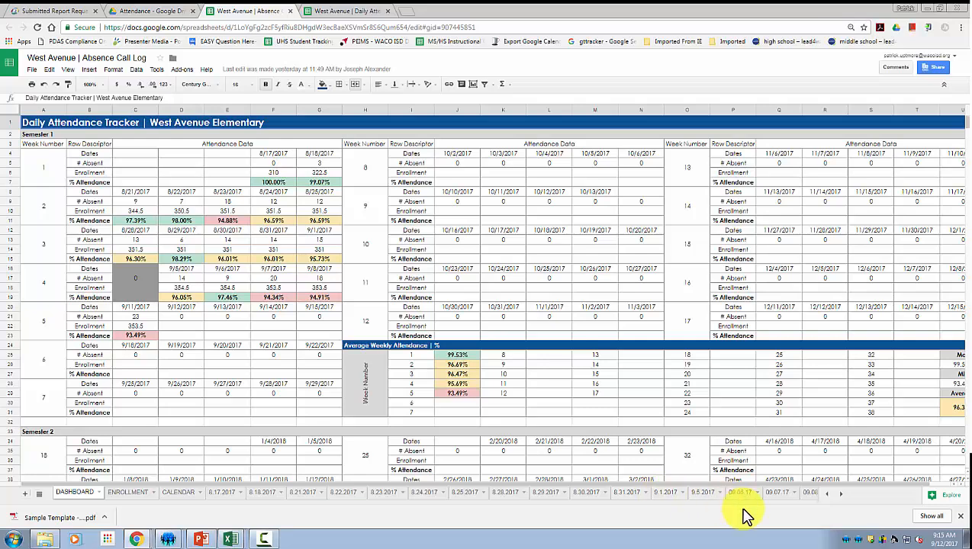
Step through the daily call sheets from 8.17.2017 to the 8.30.2017 sheet.
click(225, 494)
click(263, 494)
click(308, 494)
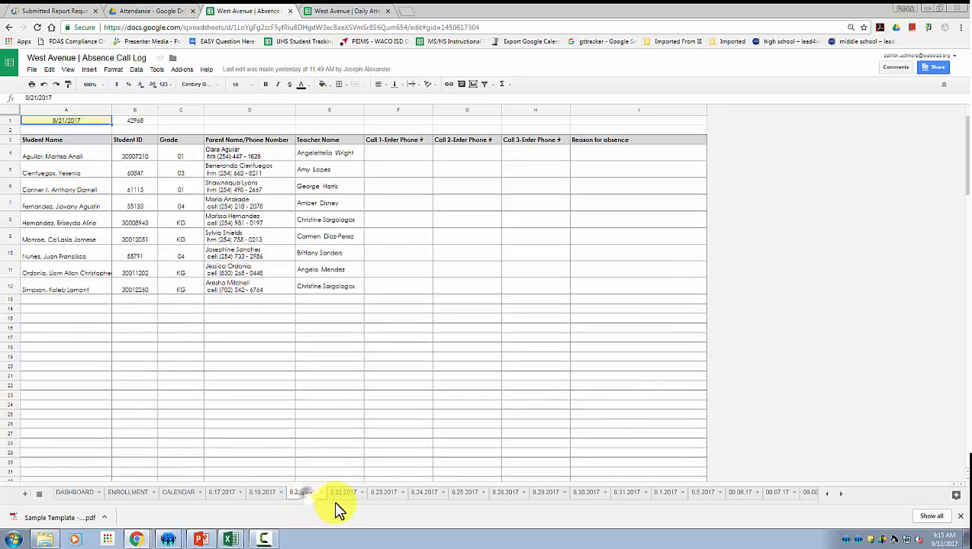
click(341, 495)
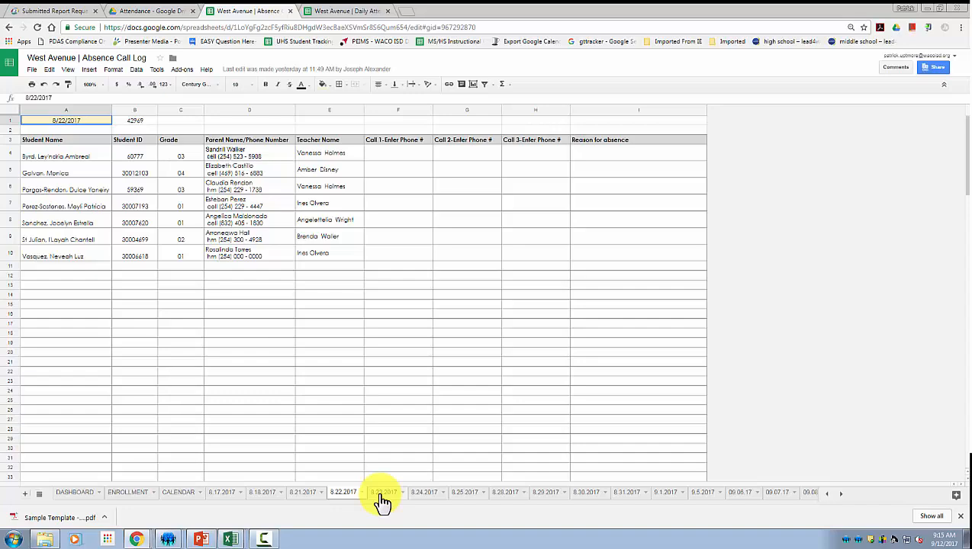
click(383, 494)
click(424, 494)
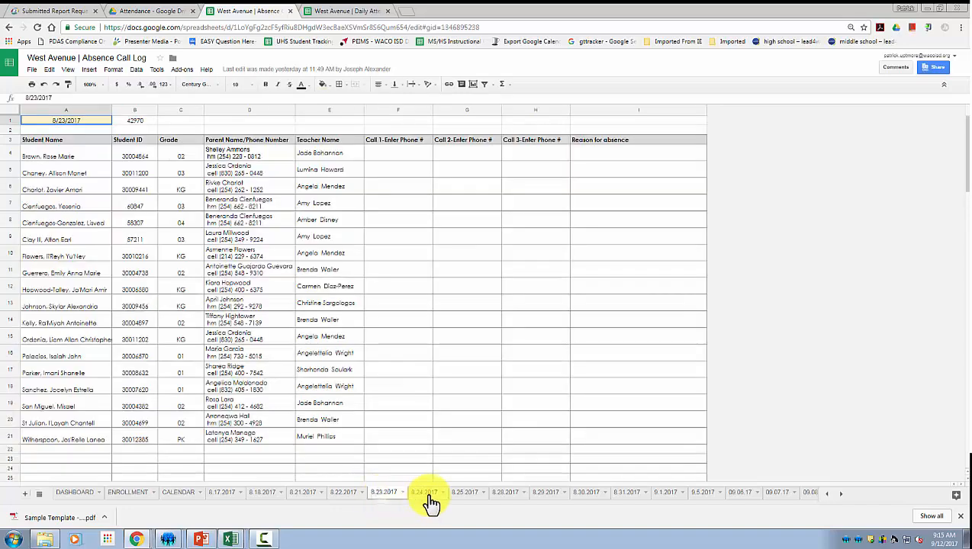
click(465, 495)
click(506, 495)
click(545, 494)
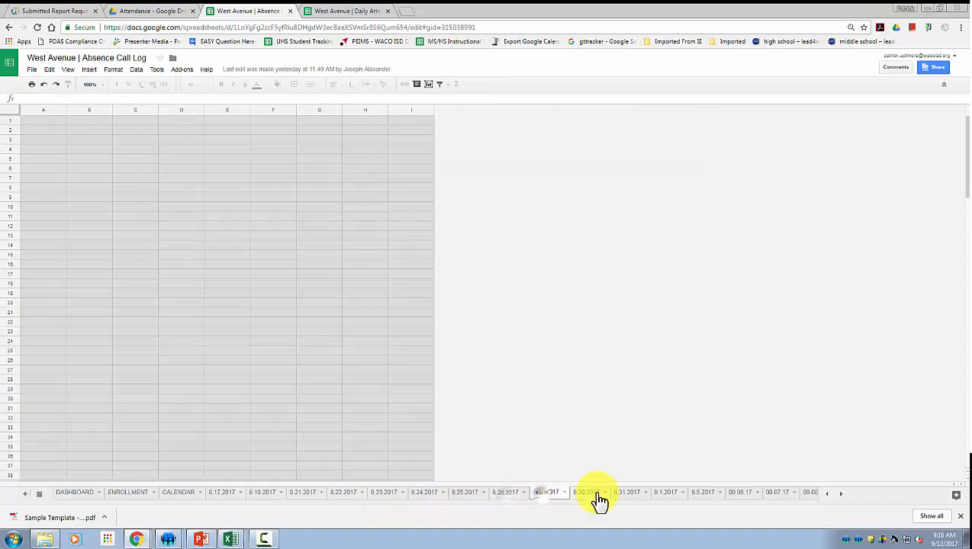
click(591, 496)
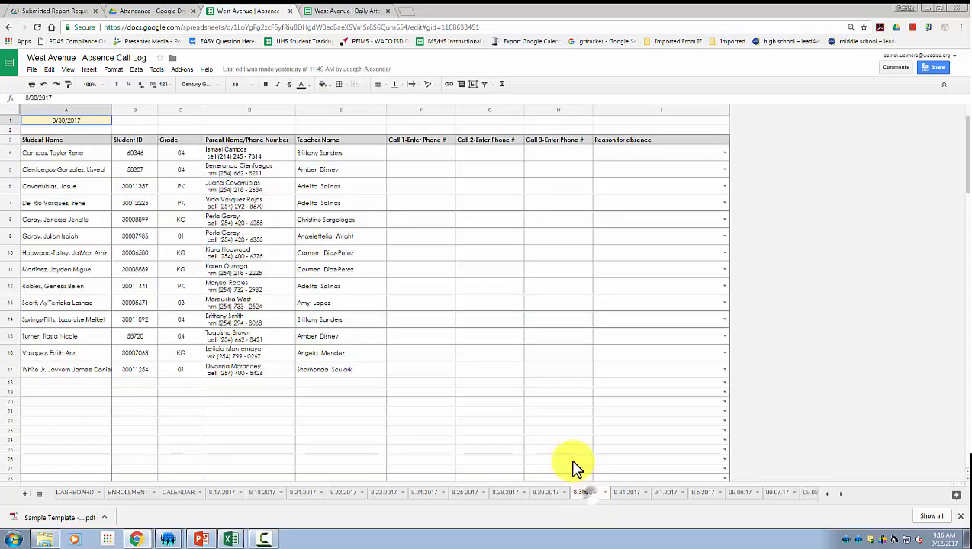
Check the first student's Call 1 cell and parent contact details in row 4.
click(433, 156)
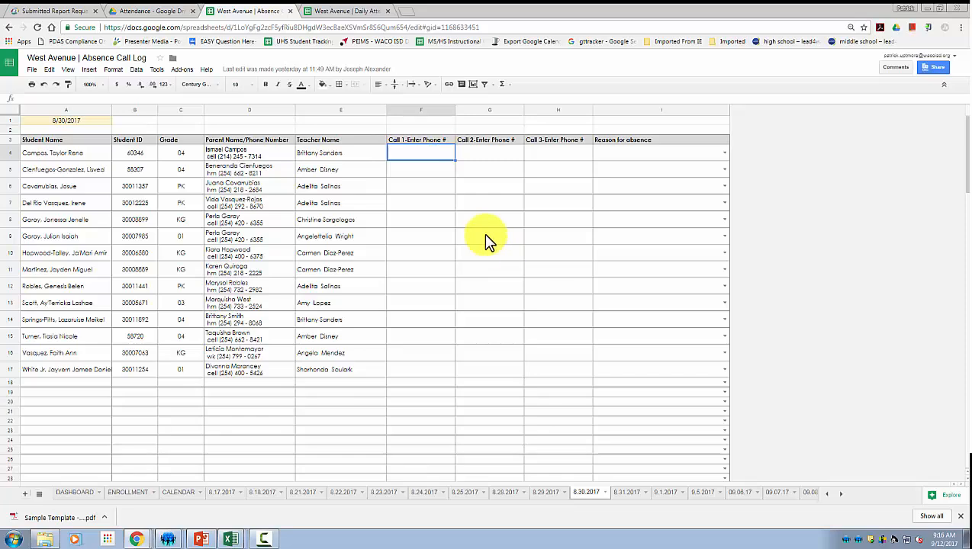
click(251, 156)
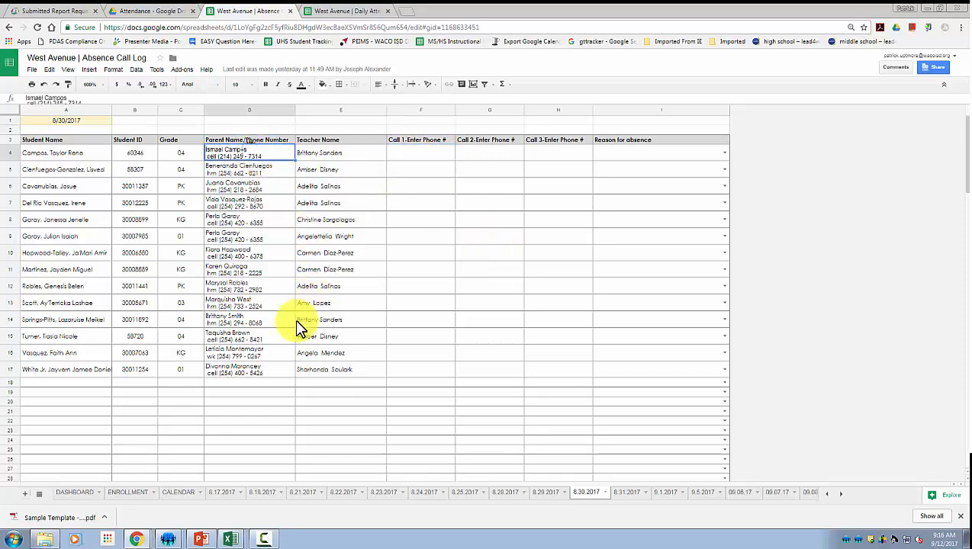
click(439, 157)
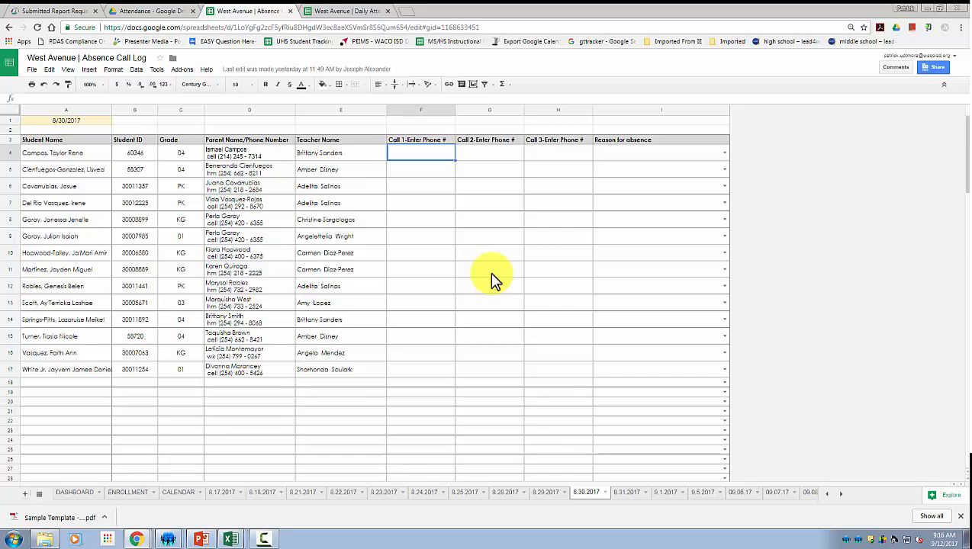
click(724, 157)
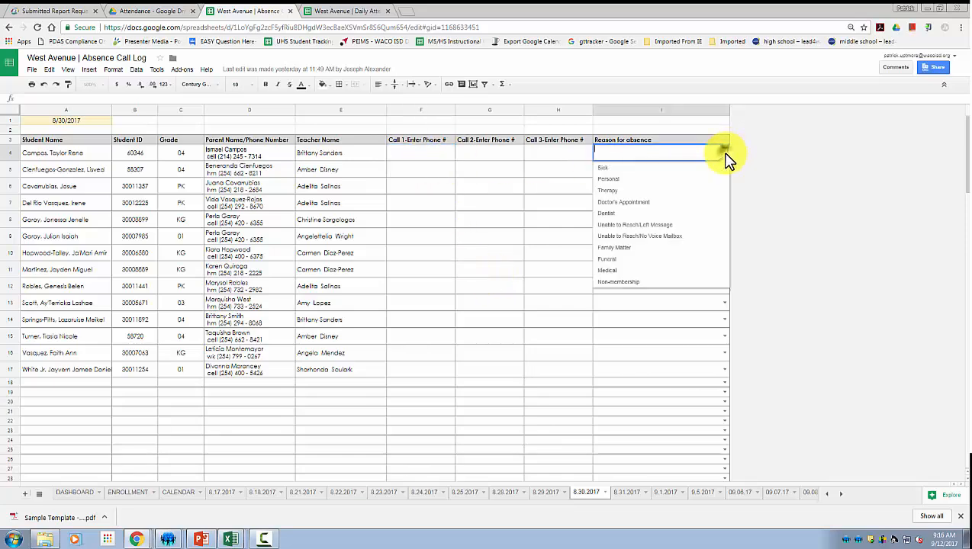
click(631, 270)
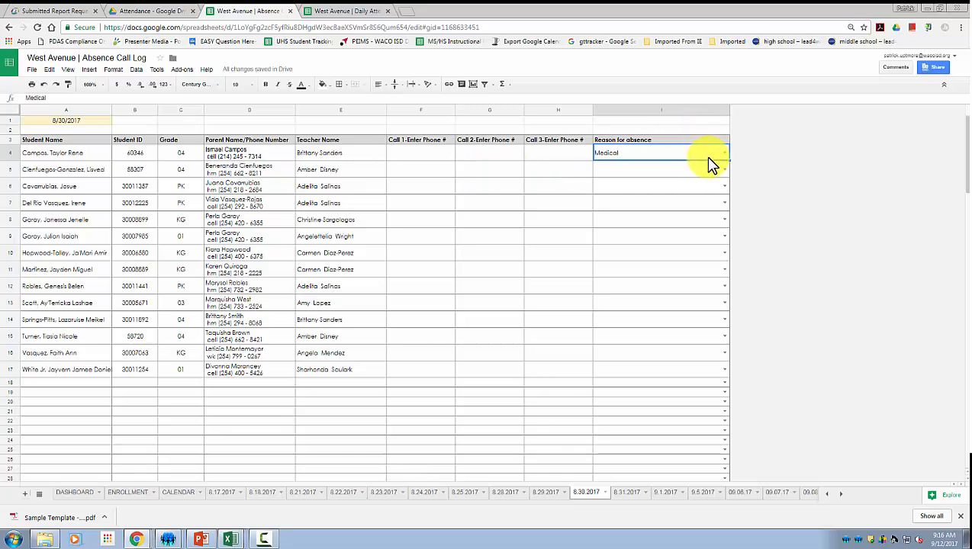
key(Delete)
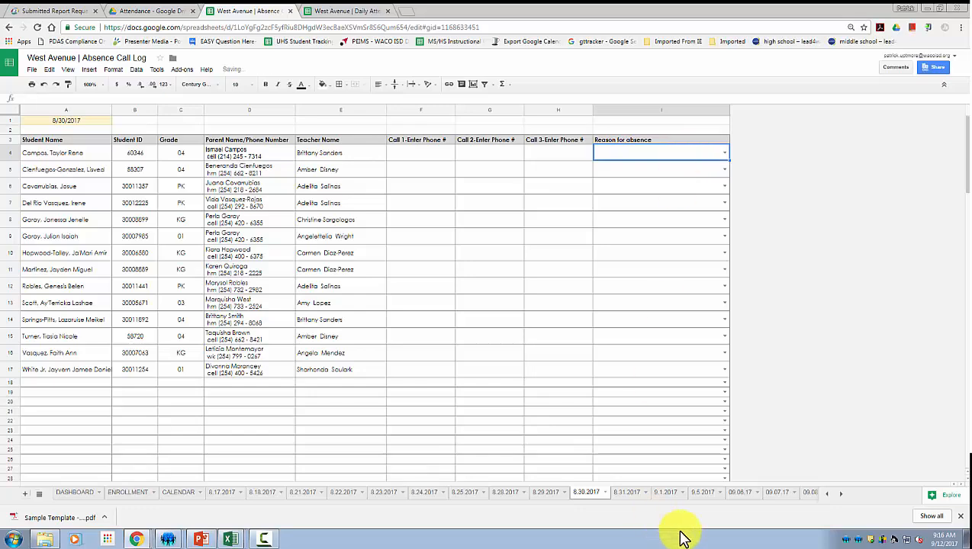
Duplicate the 09.08.17 call sheet.
click(844, 495)
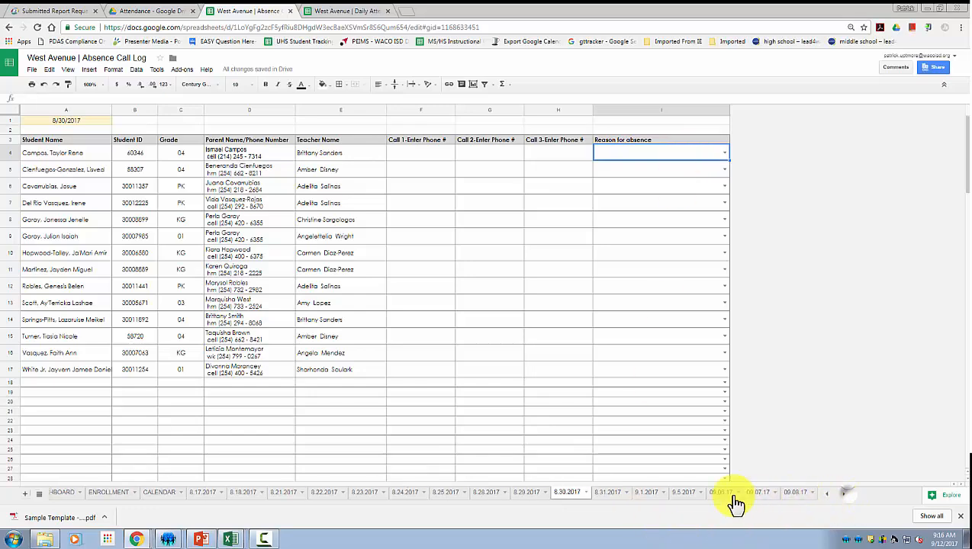
click(647, 494)
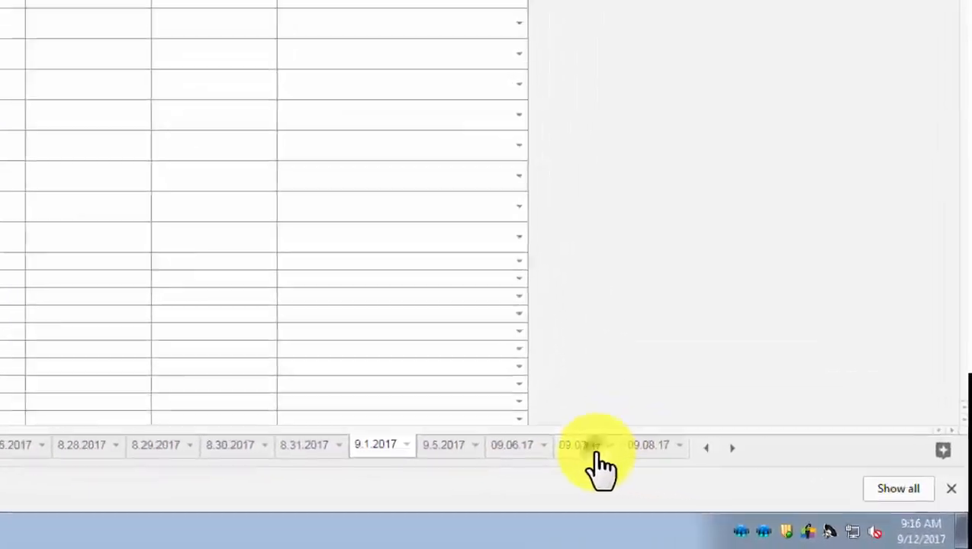
click(763, 494)
click(797, 494)
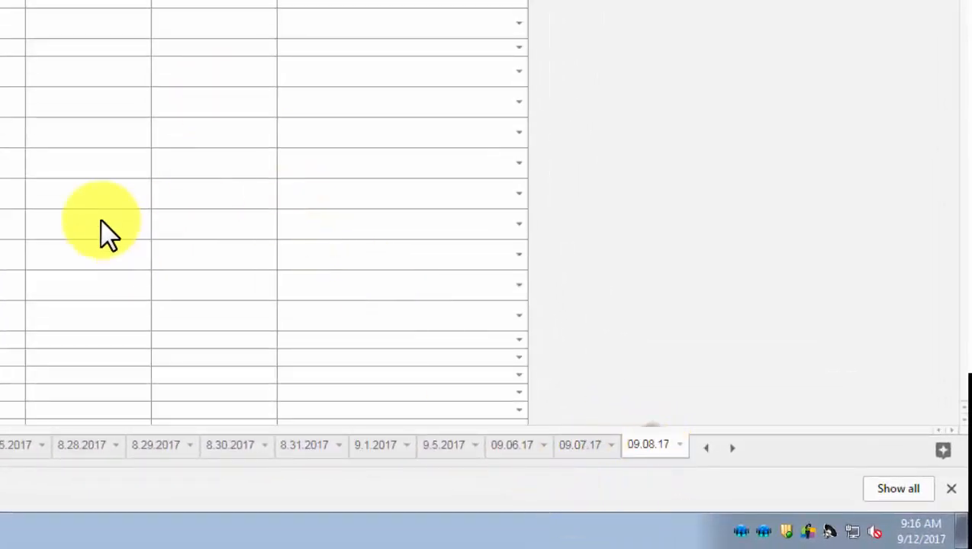
scroll(16, 145, down, 3)
scroll(221, 320, up, 3)
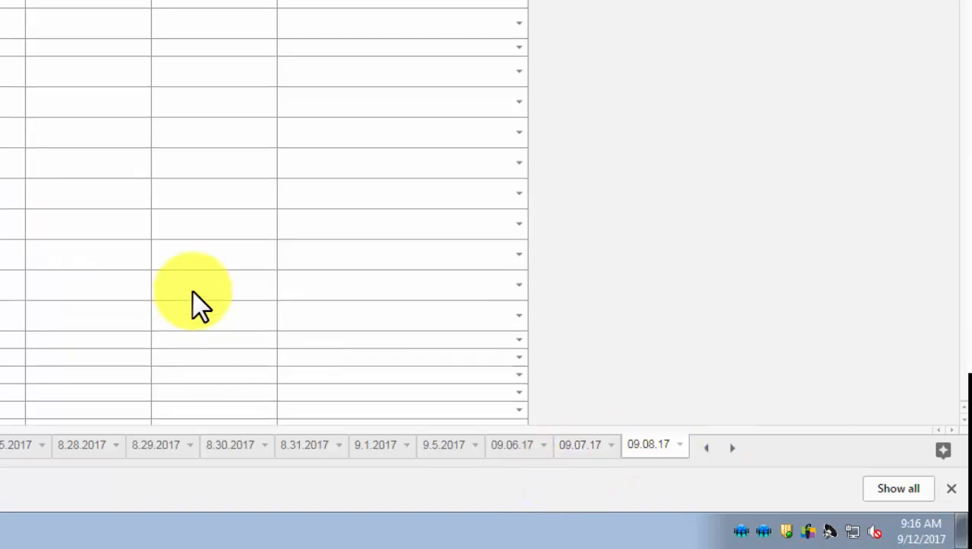
right_click(648, 444)
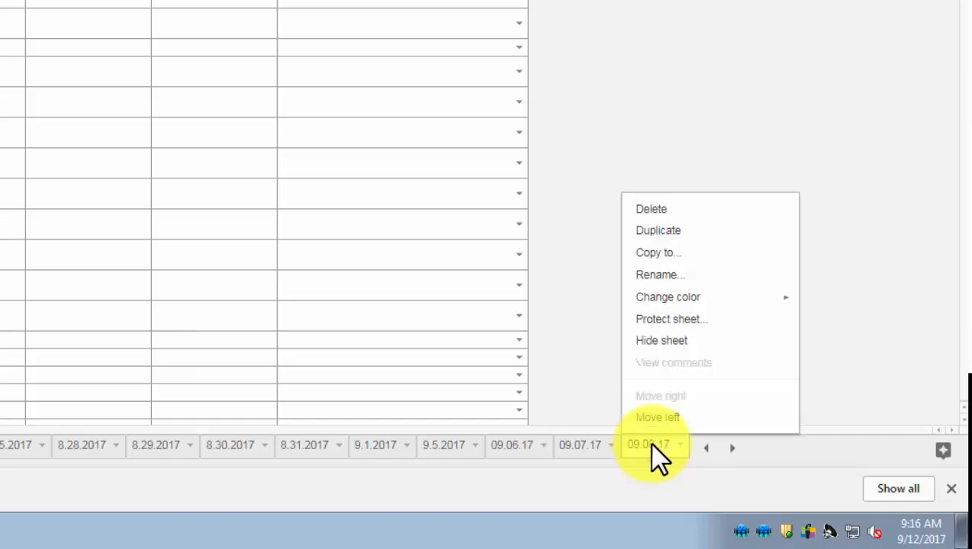
click(678, 230)
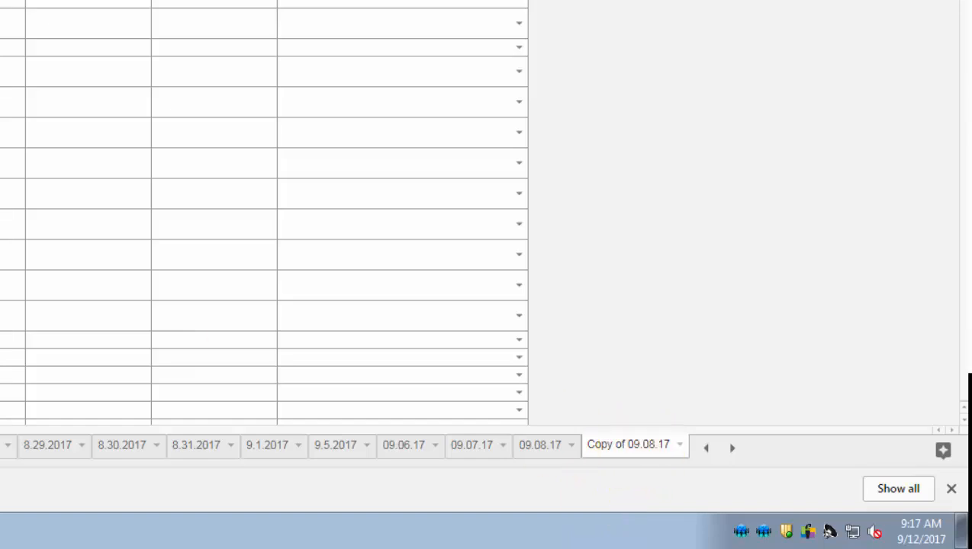
Rename the copy 9.11.2017 and set its A1 date to 9/11/2017.
double_click(642, 448)
text(9.11.2017)
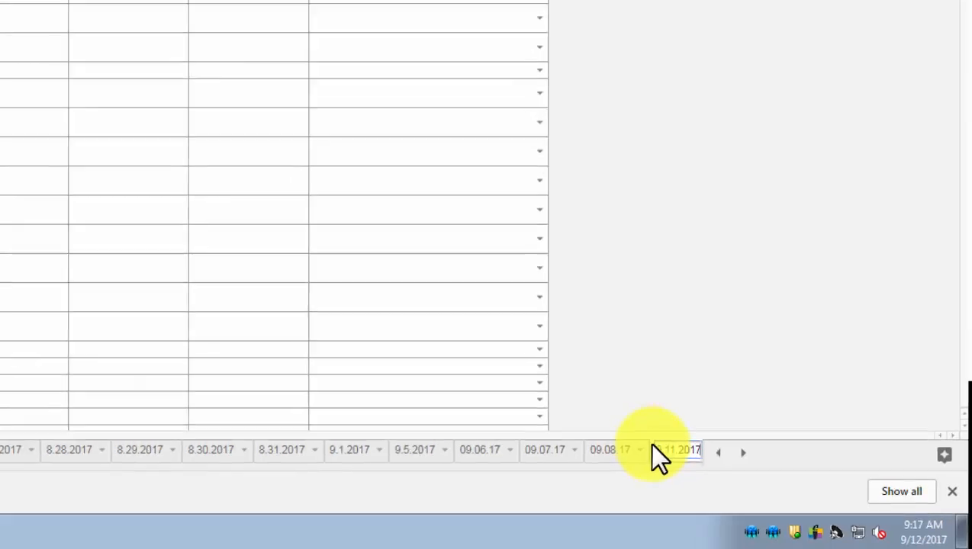
key(Return)
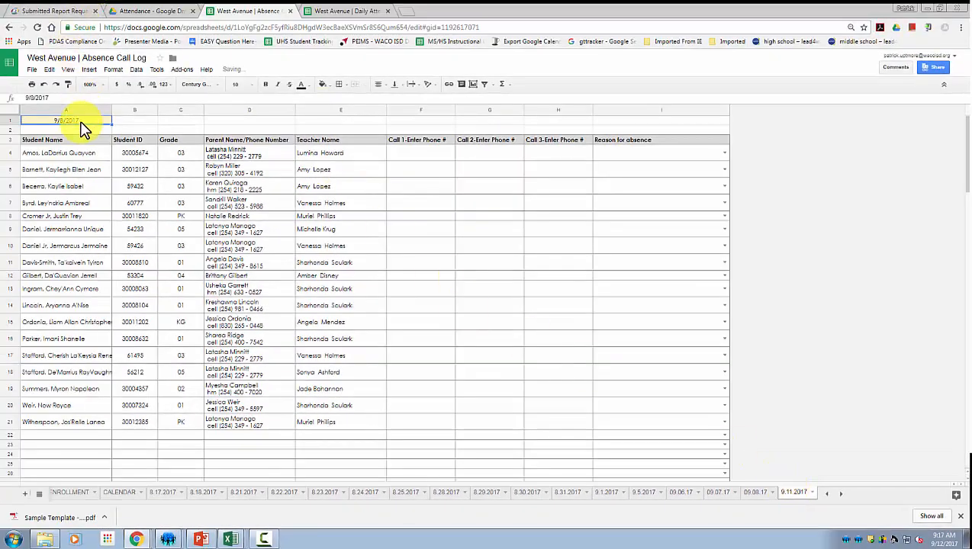
double_click(82, 125)
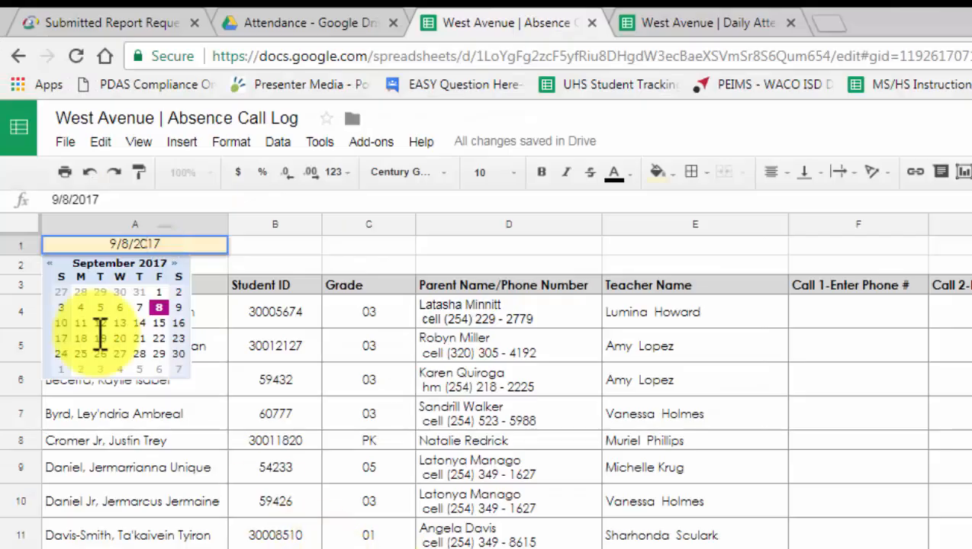
click(80, 323)
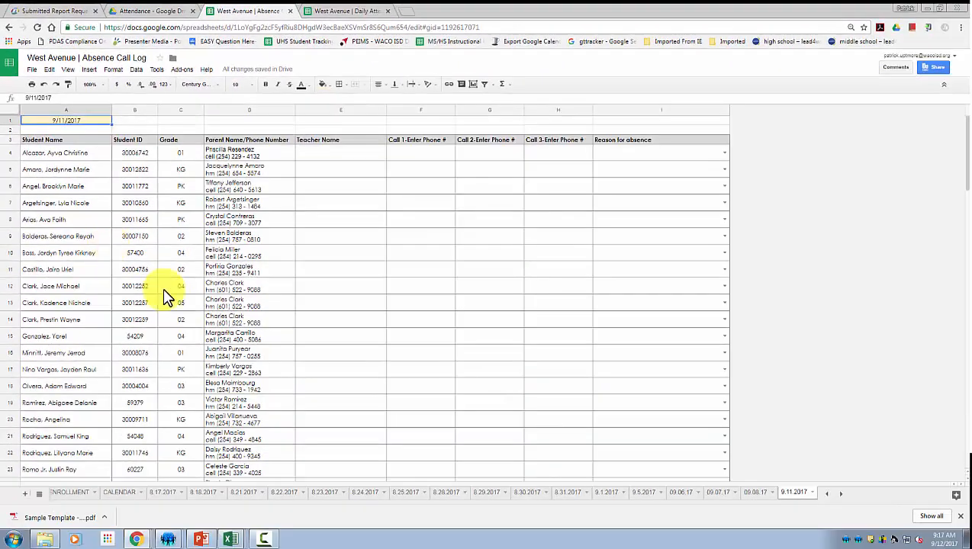
Duplicate the 9.11.2017 sheet as 9.12.2017 and set its A1 date to 9/12/2017.
scroll(241, 438, down, 3)
scroll(297, 321, up, 3)
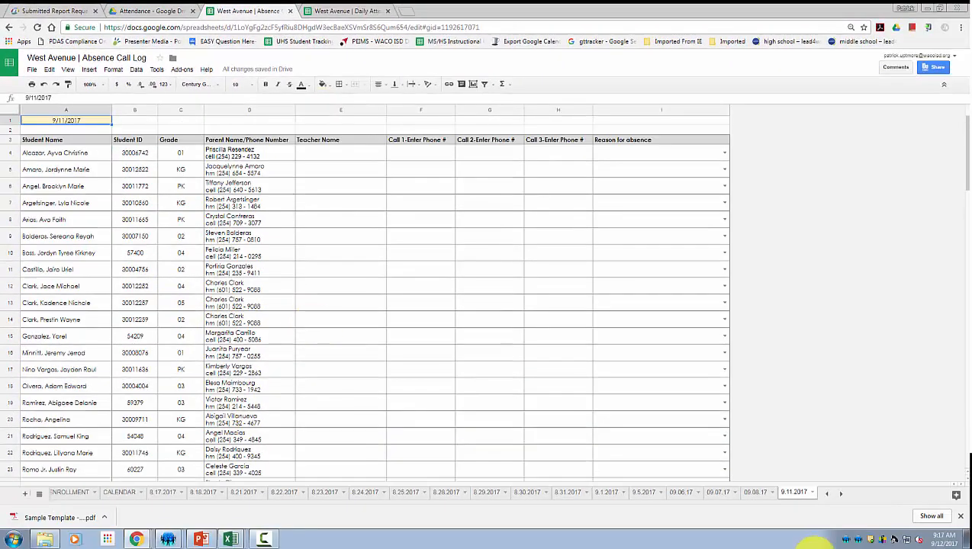
right_click(797, 496)
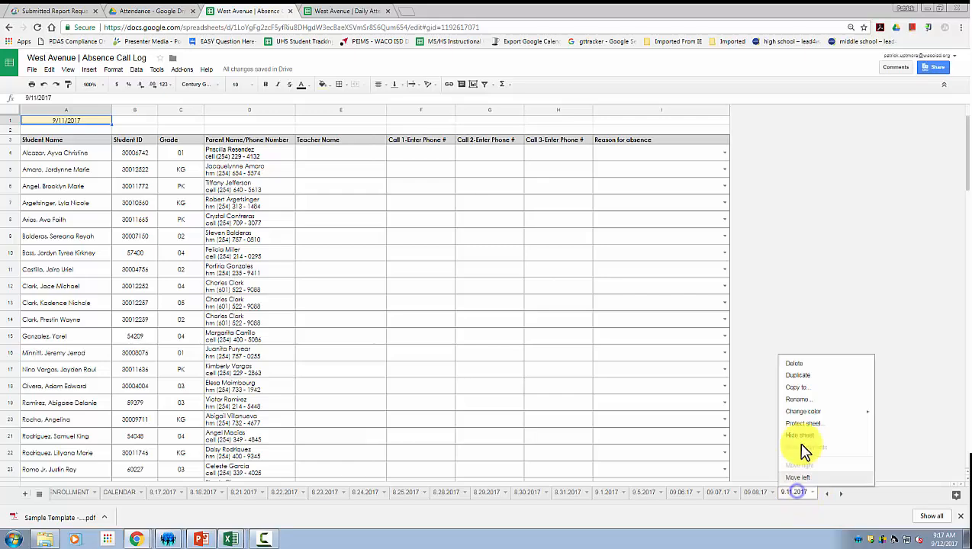
click(808, 382)
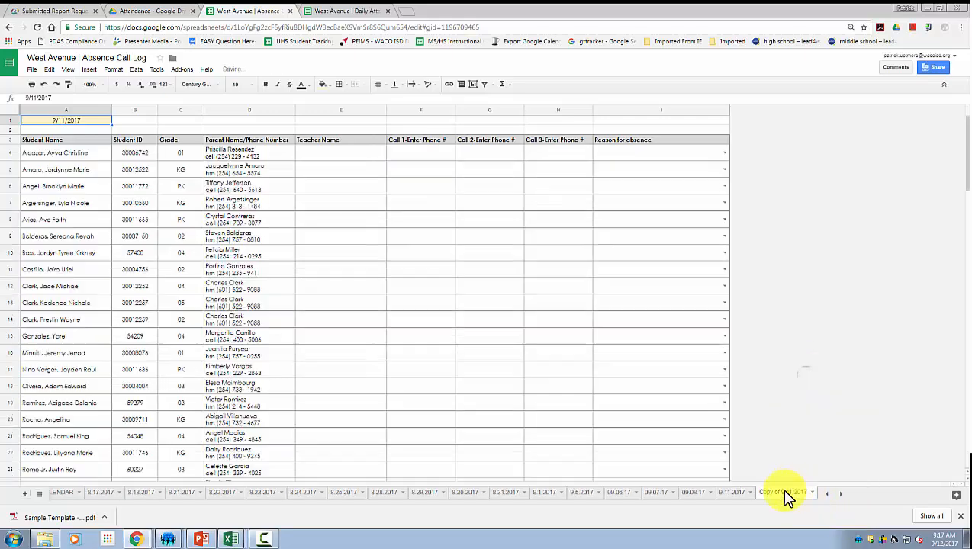
text(9.12.2017)
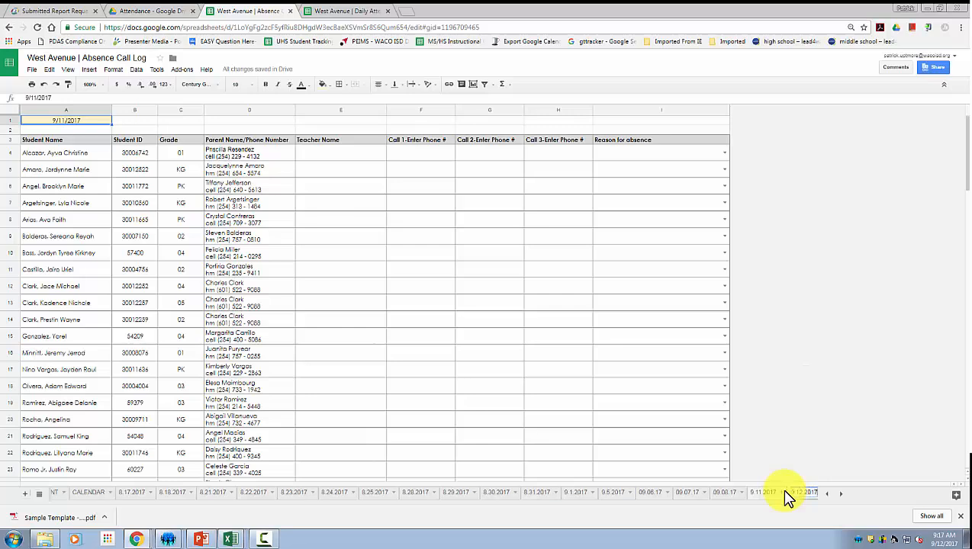
key(Return)
double_click(50, 120)
click(48, 158)
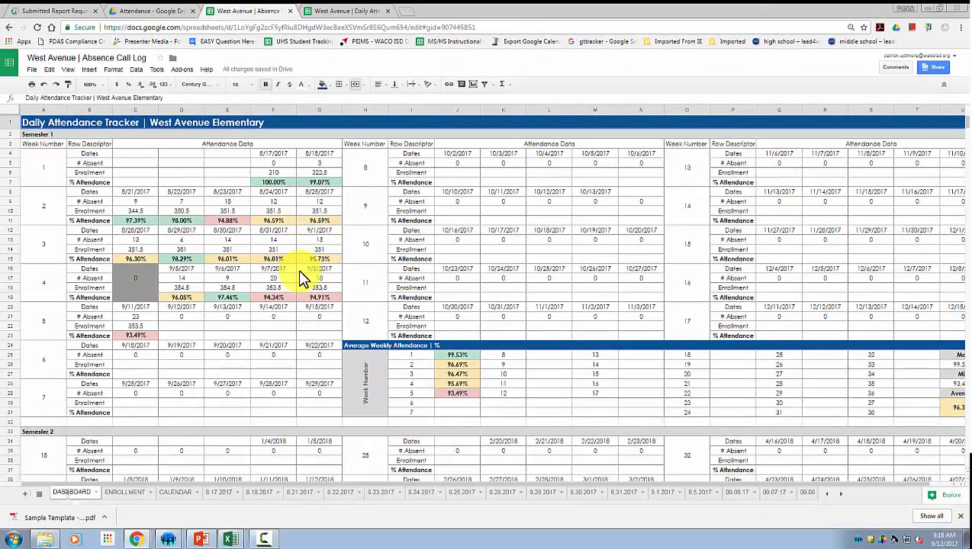
scroll(256, 342, down, 2)
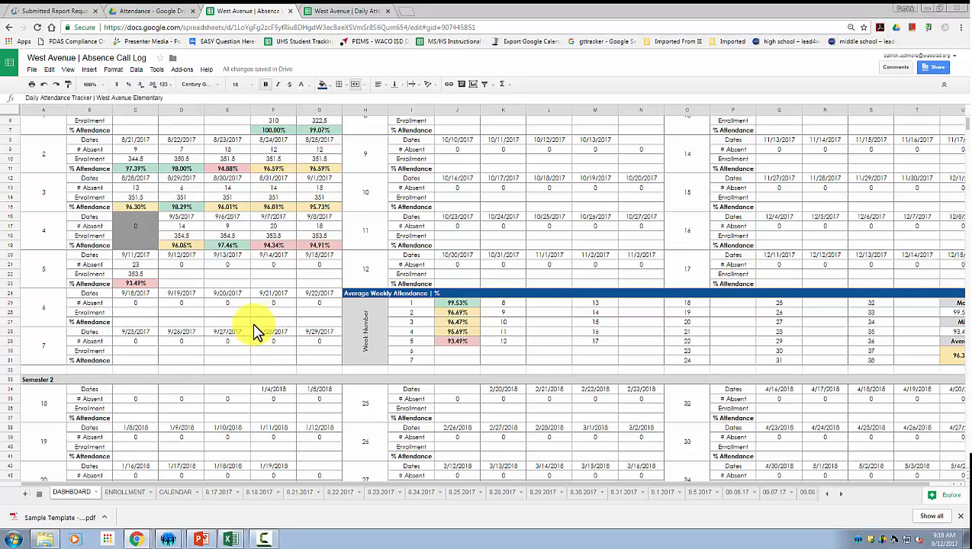
scroll(255, 332, down, 2)
scroll(296, 313, up, 2)
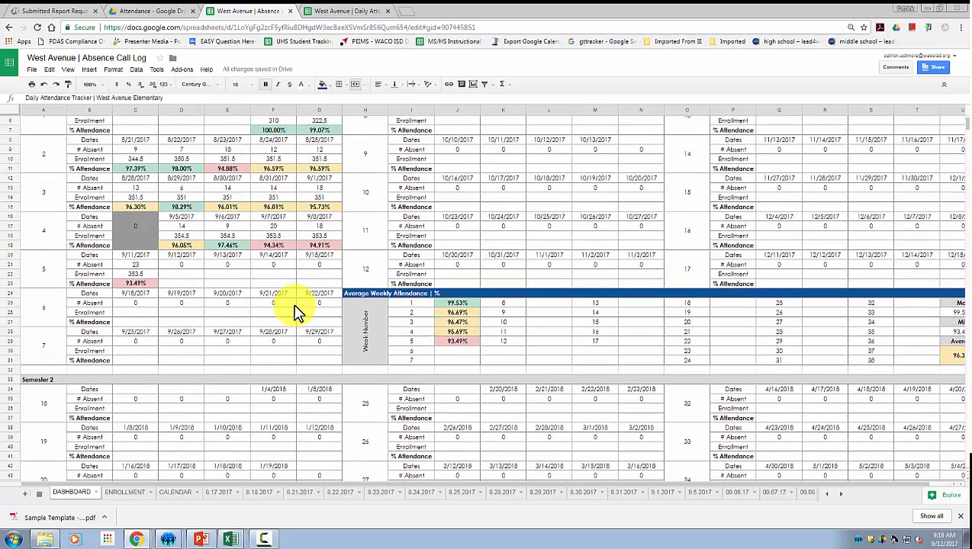
scroll(296, 312, up, 2)
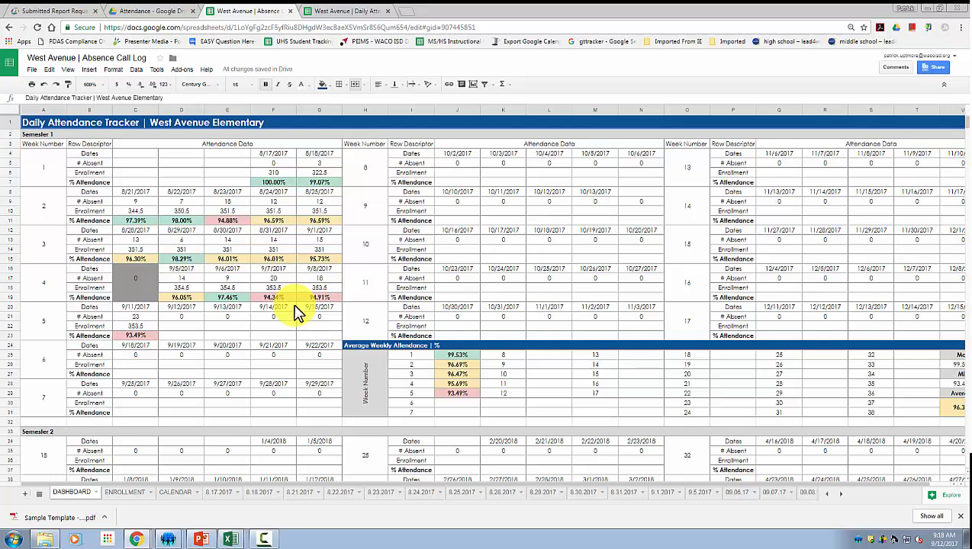